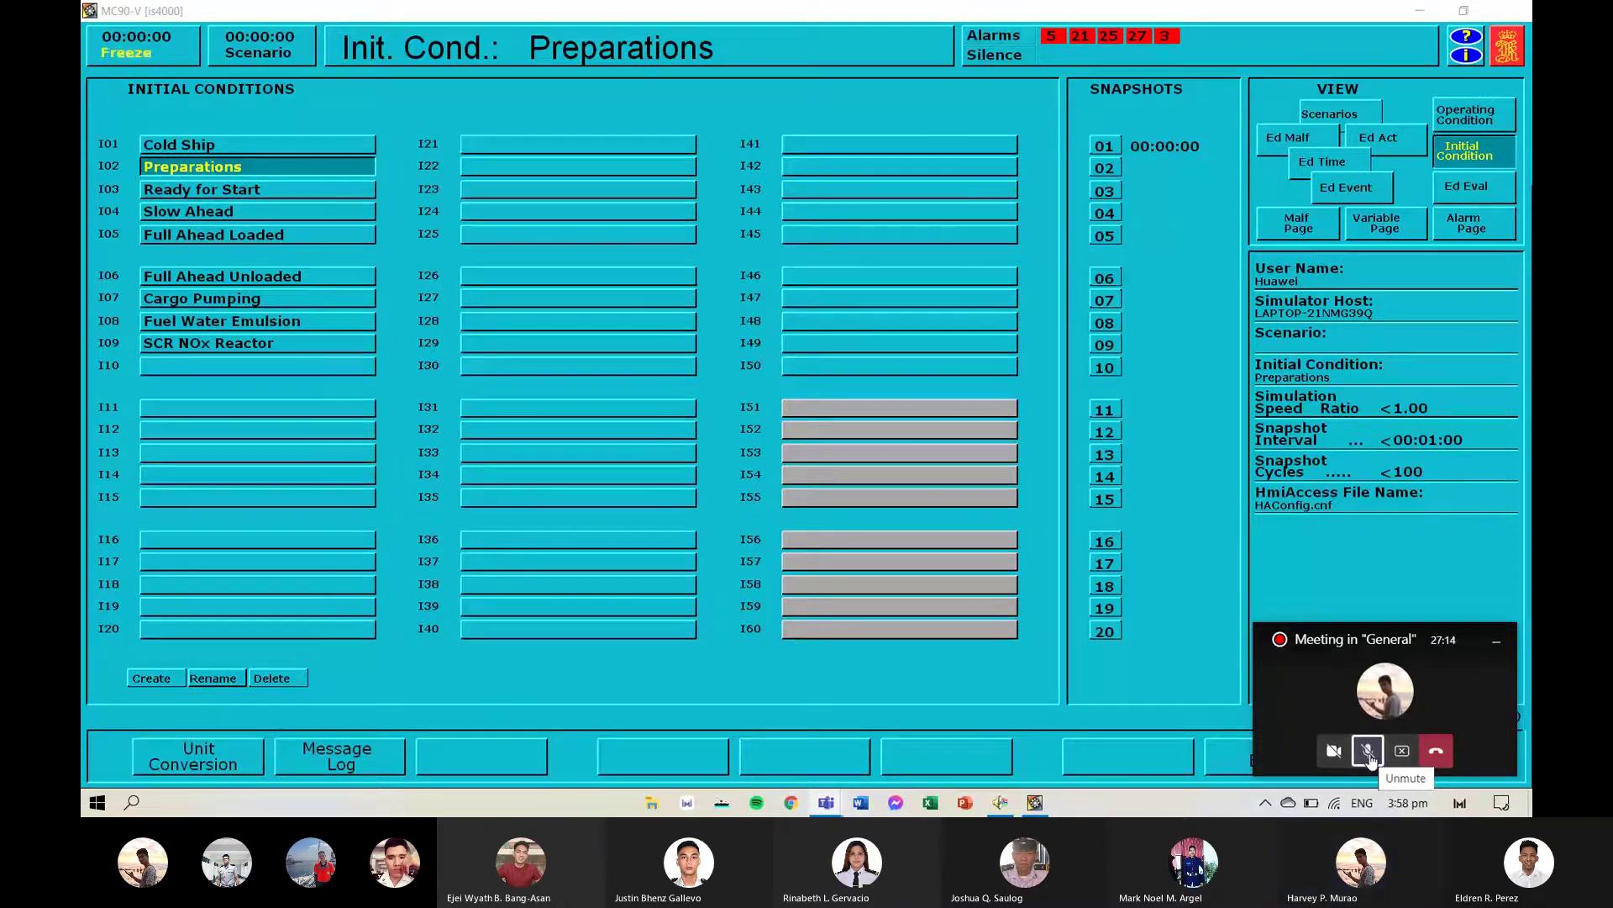
Unmute the meeting microphone while the Preparations condition loads.
click(1369, 757)
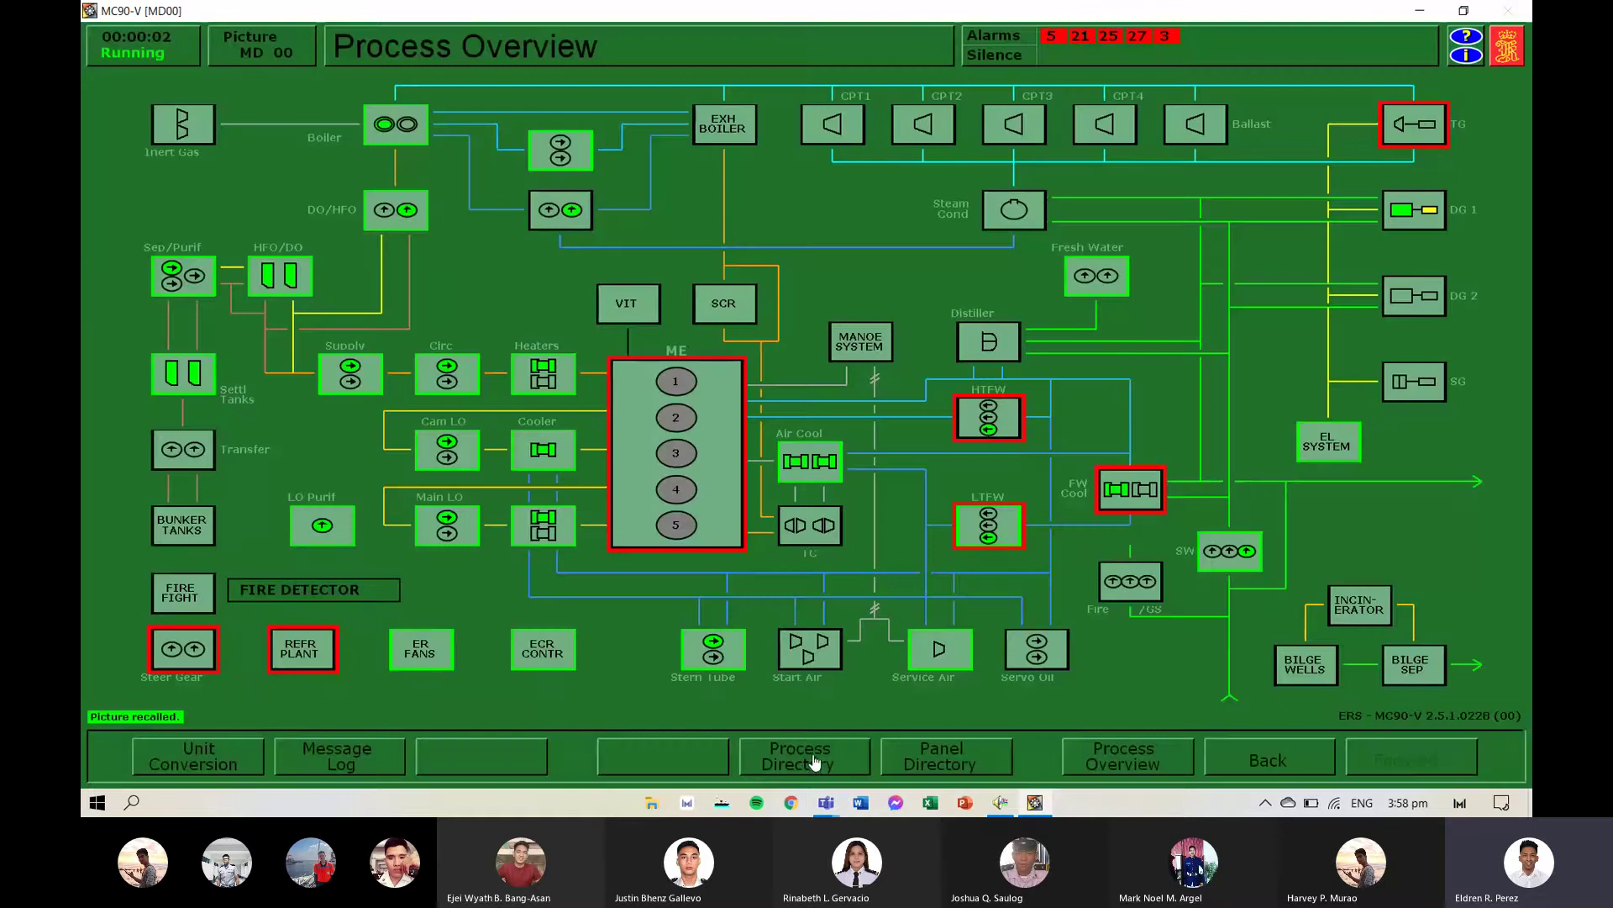
From the Process Display Directory, bring up mimic 64 Refrigeration System.
click(800, 755)
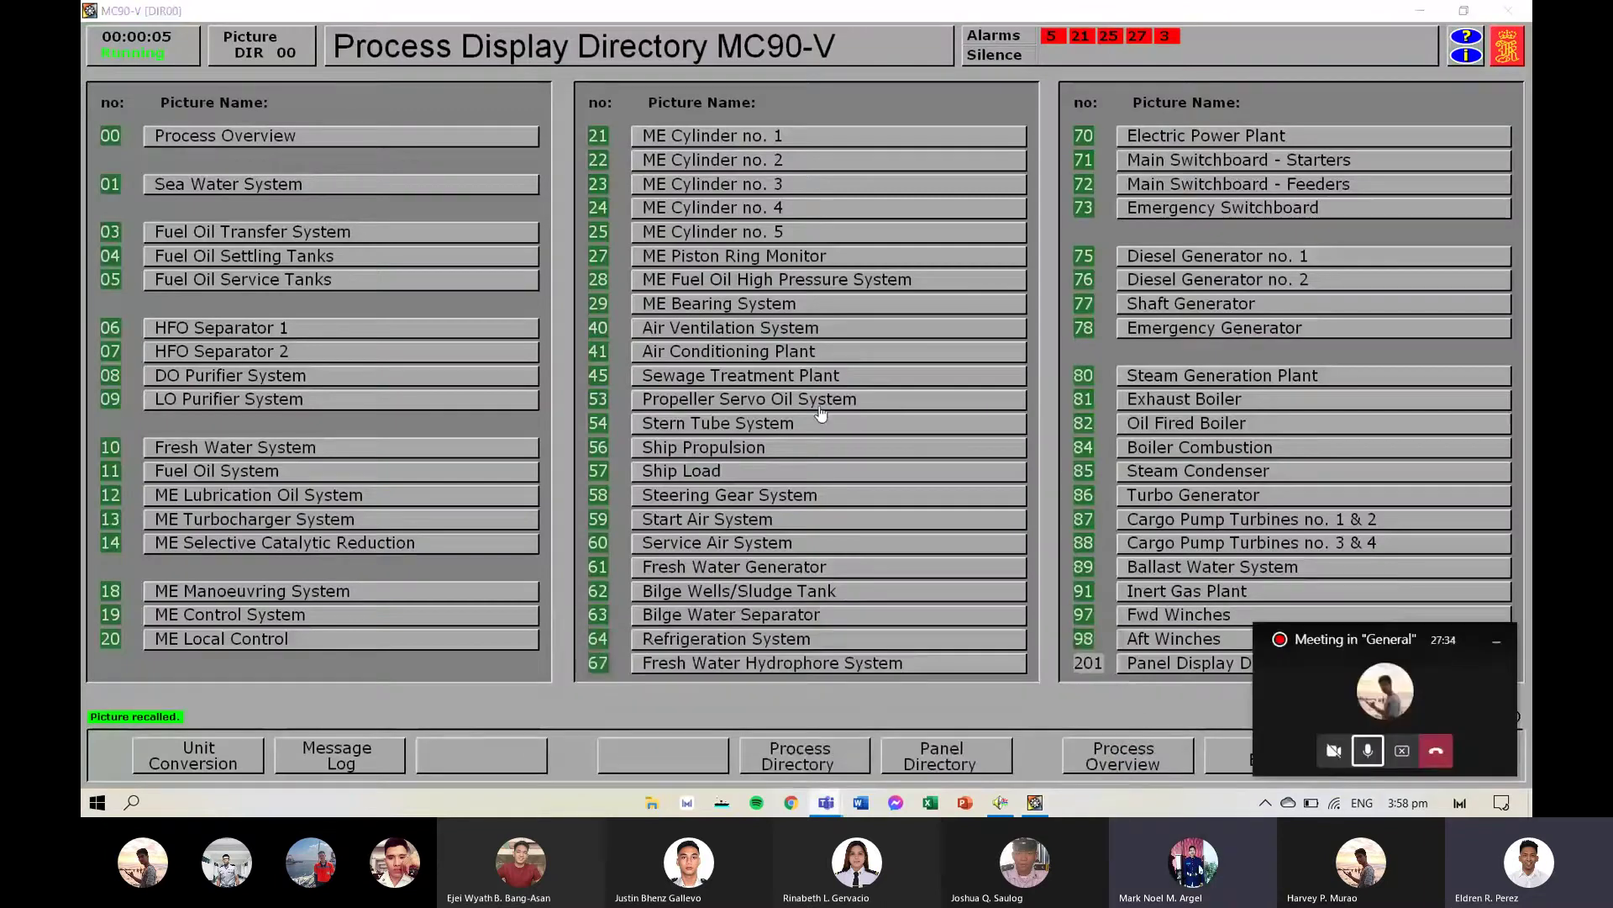
click(1378, 748)
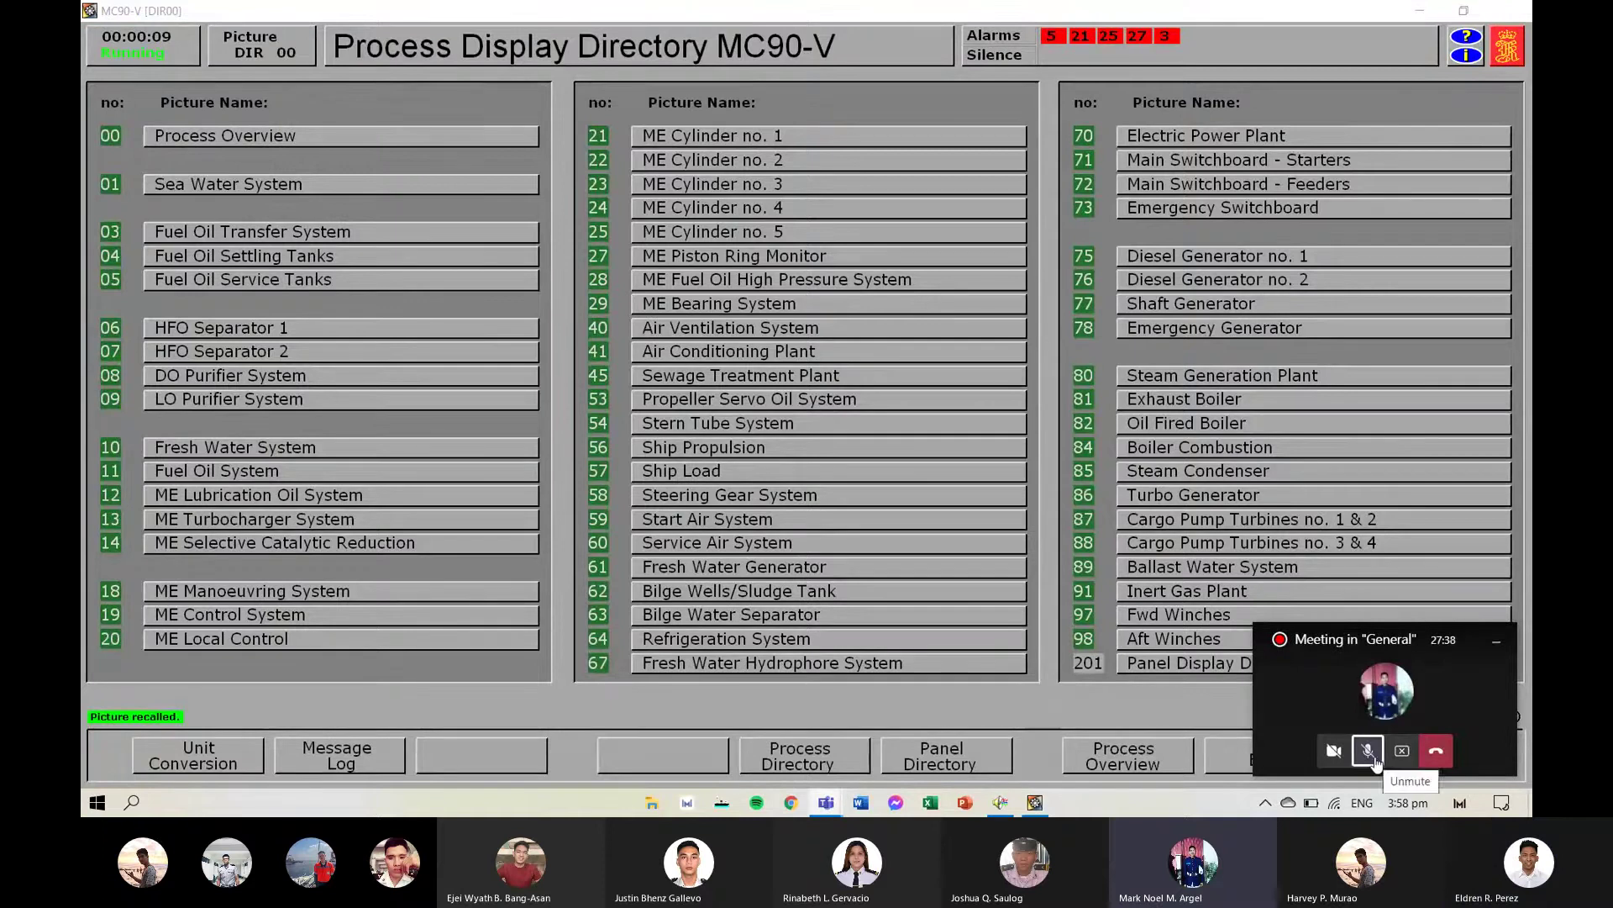
click(802, 640)
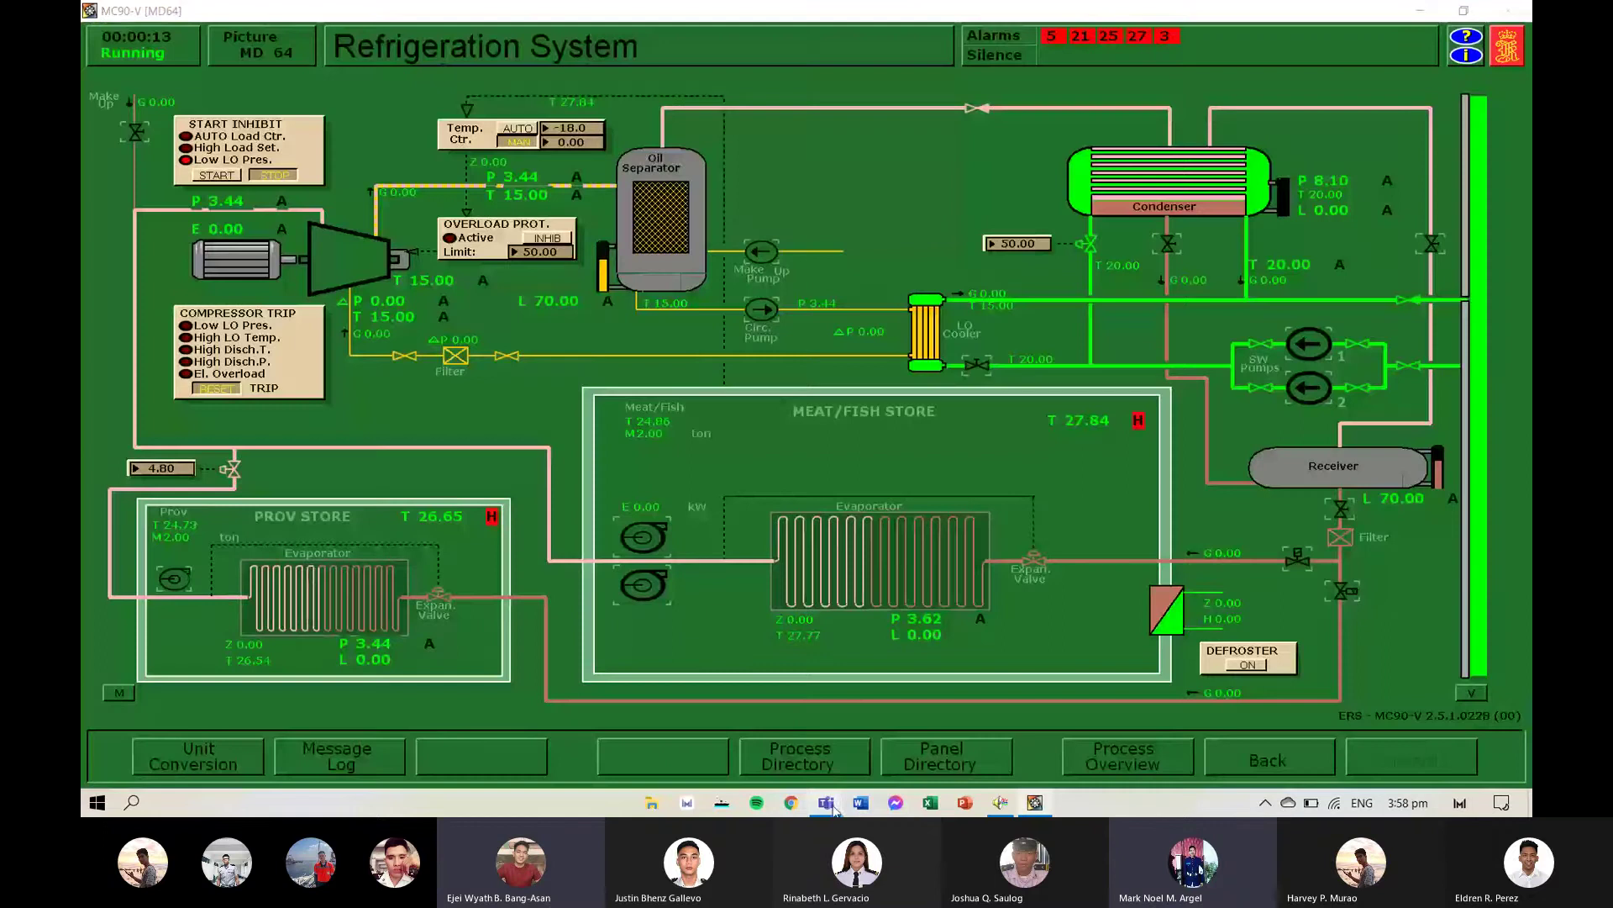
Start the compressor lube oil circulation pump so oil pressure builds.
mouse_move(826, 802)
click(905, 768)
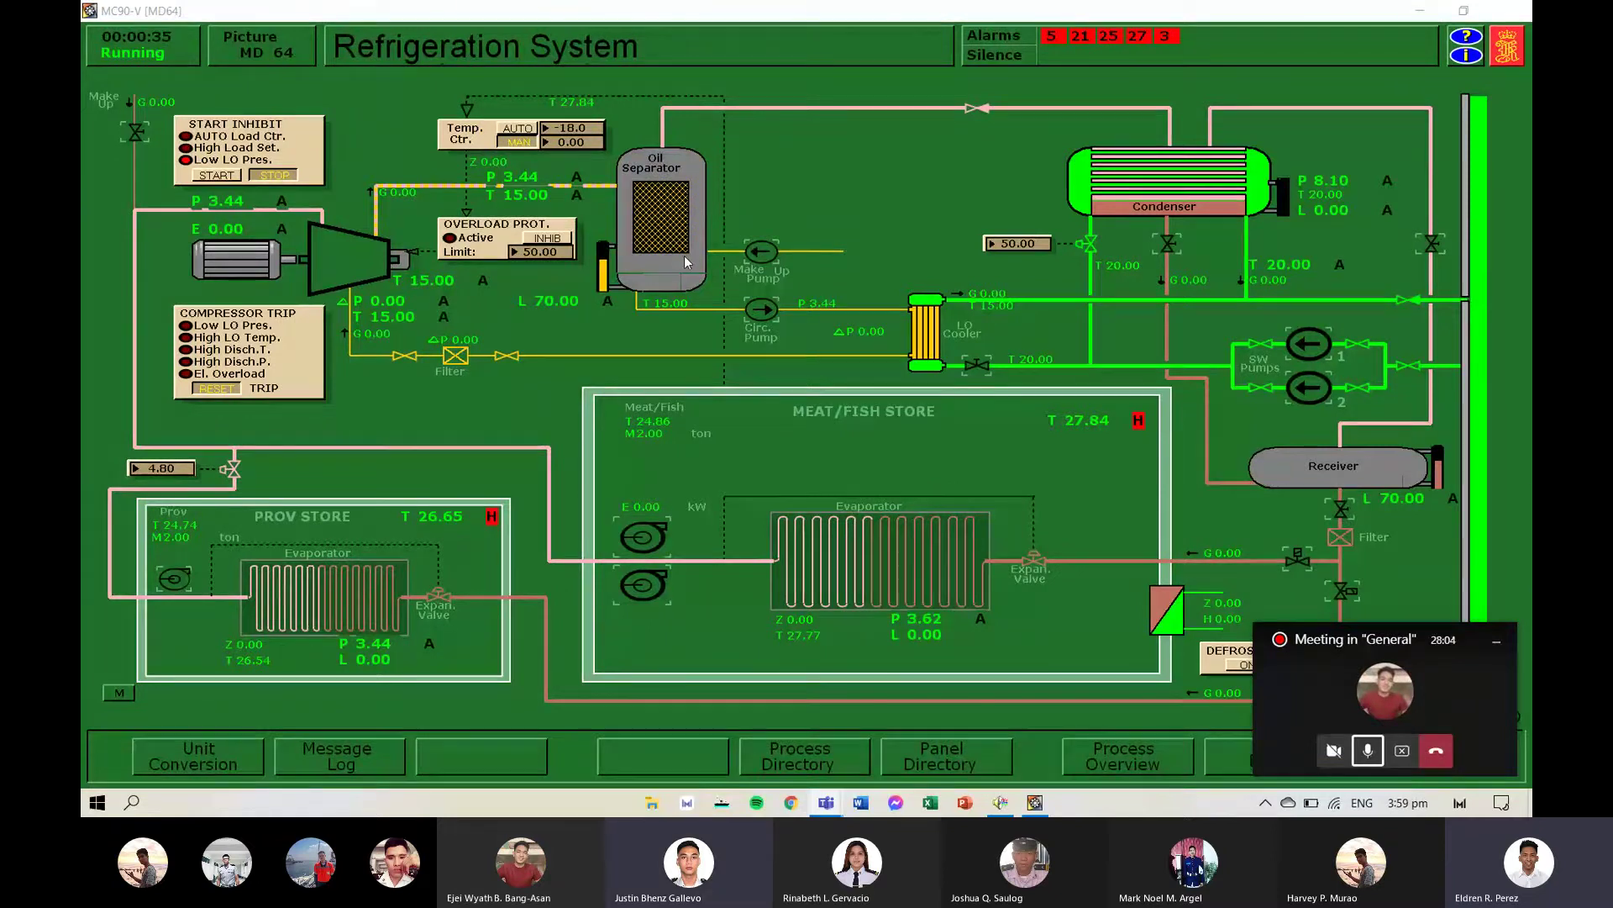
click(1371, 754)
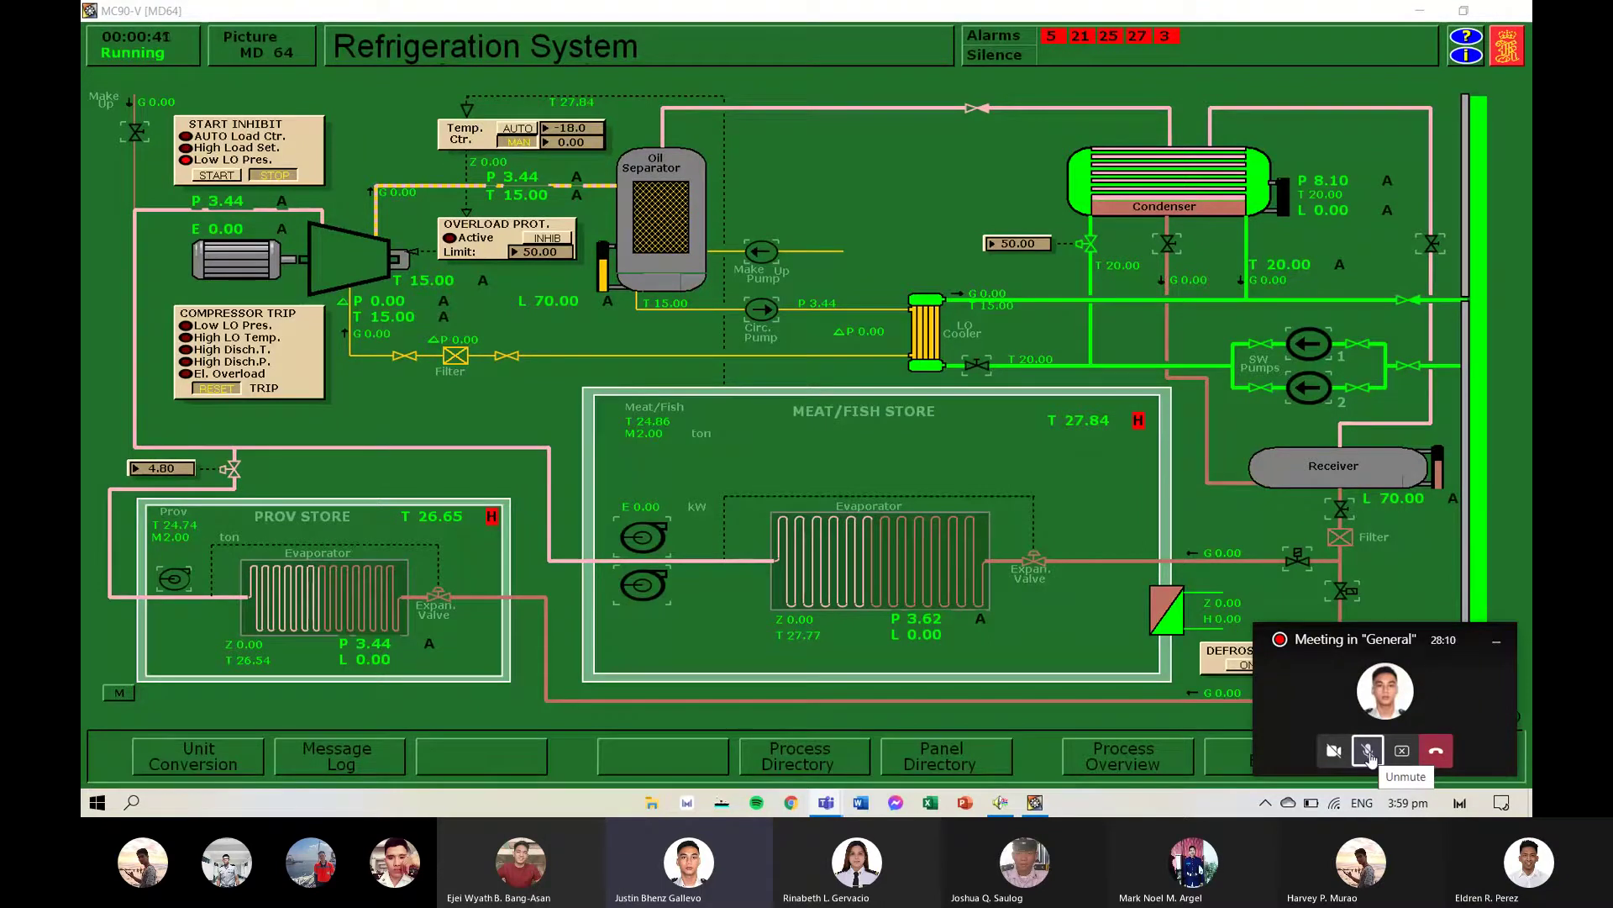
click(760, 311)
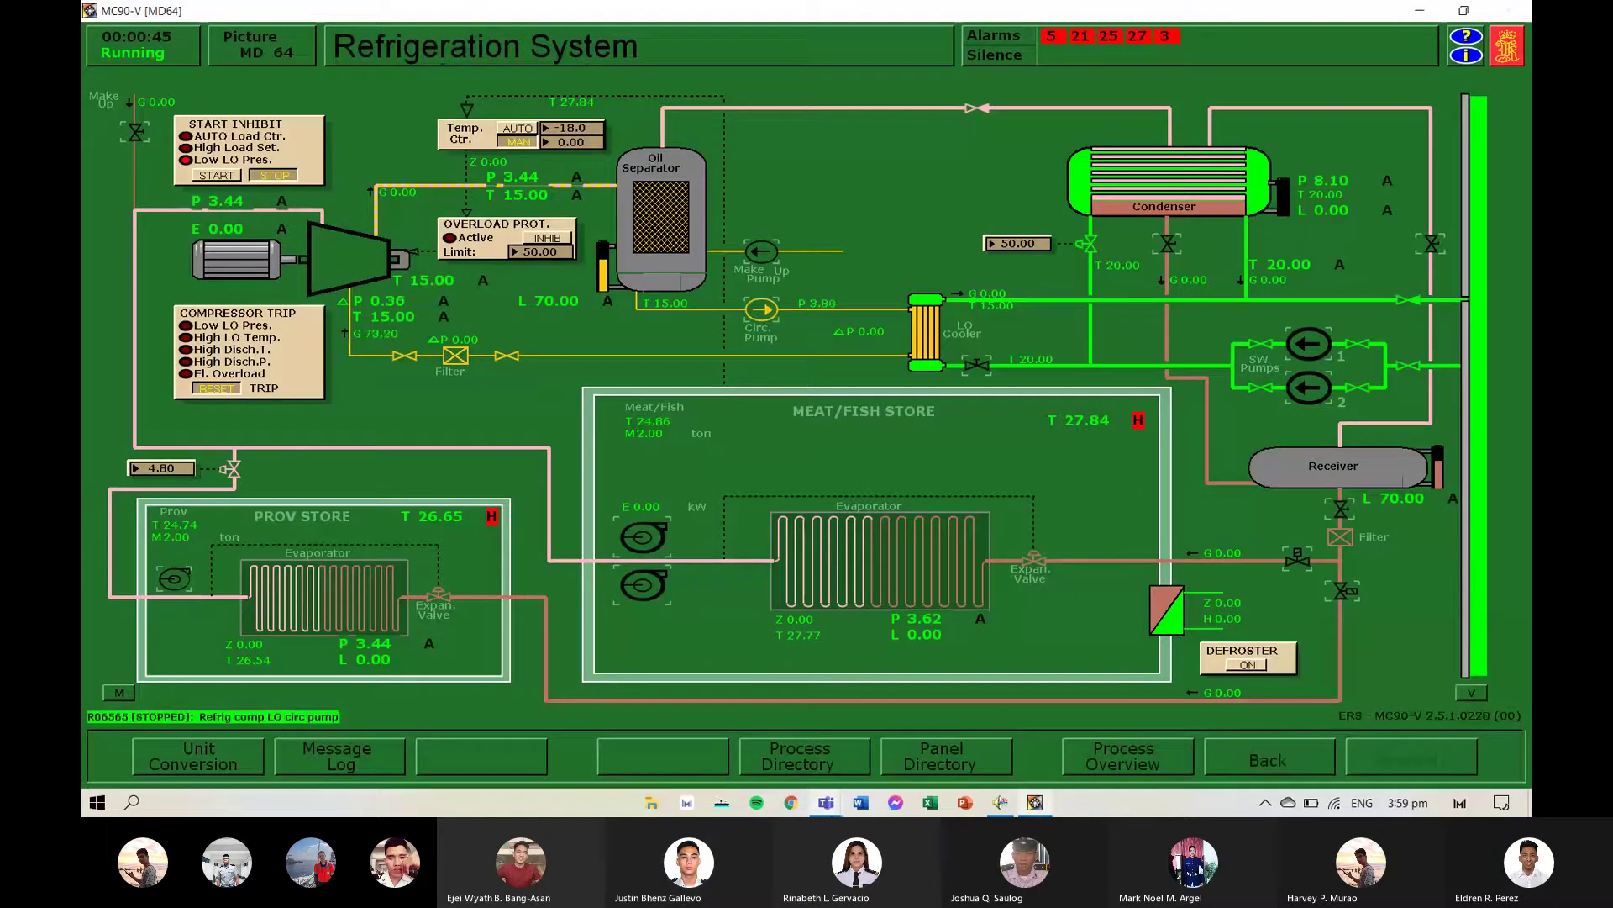
click(1042, 709)
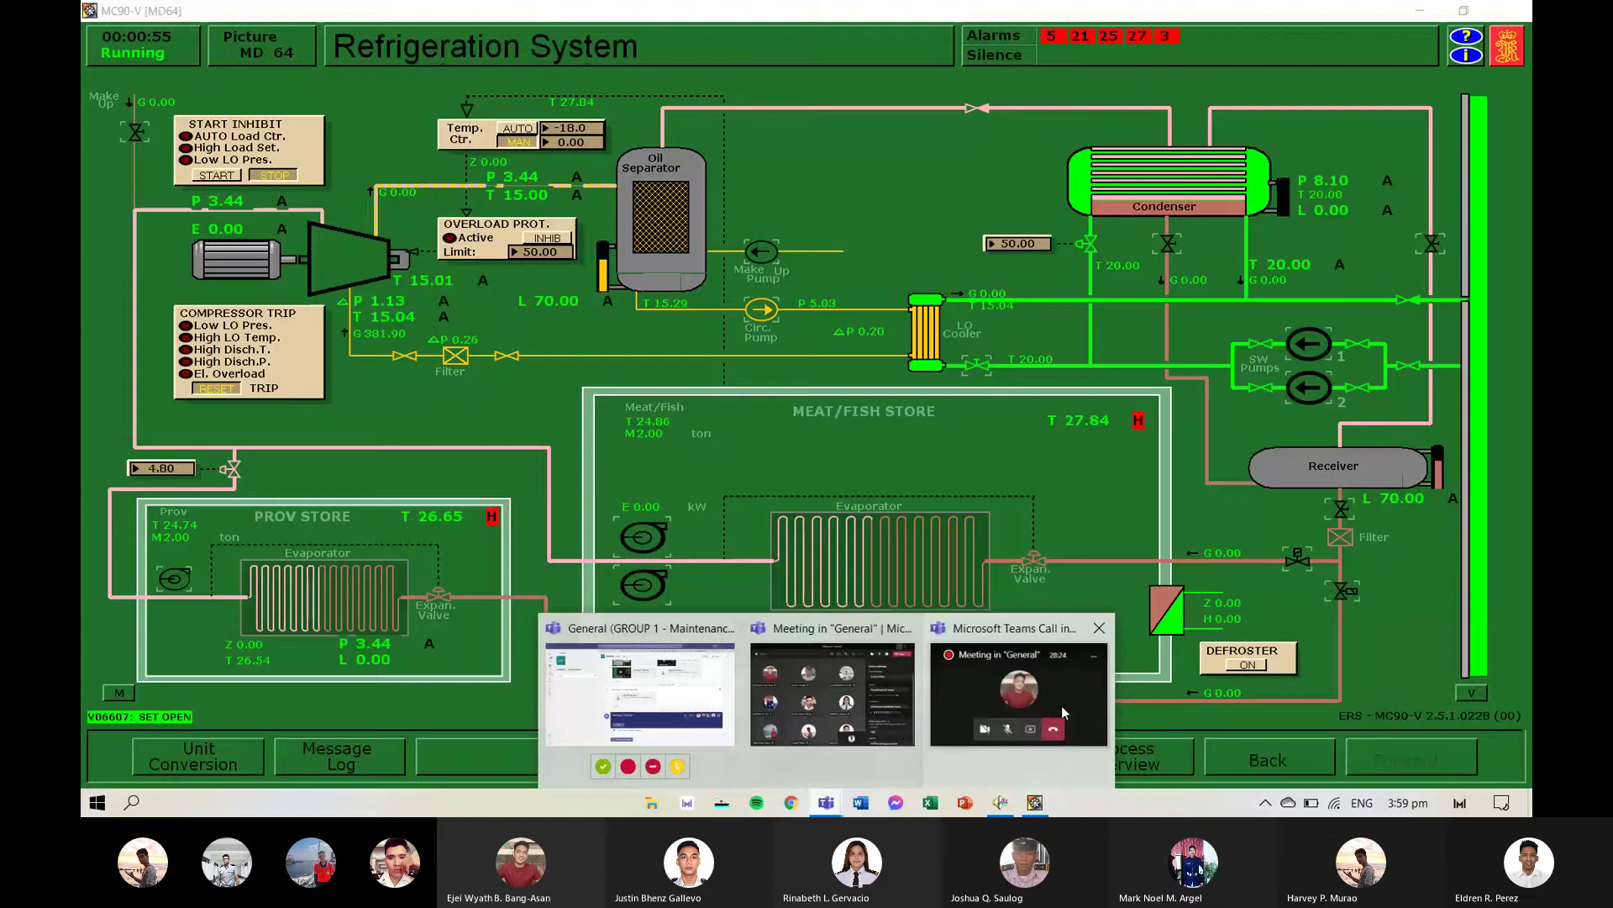
Start seawater pump 1 for condenser cooling.
click(1045, 668)
click(1369, 753)
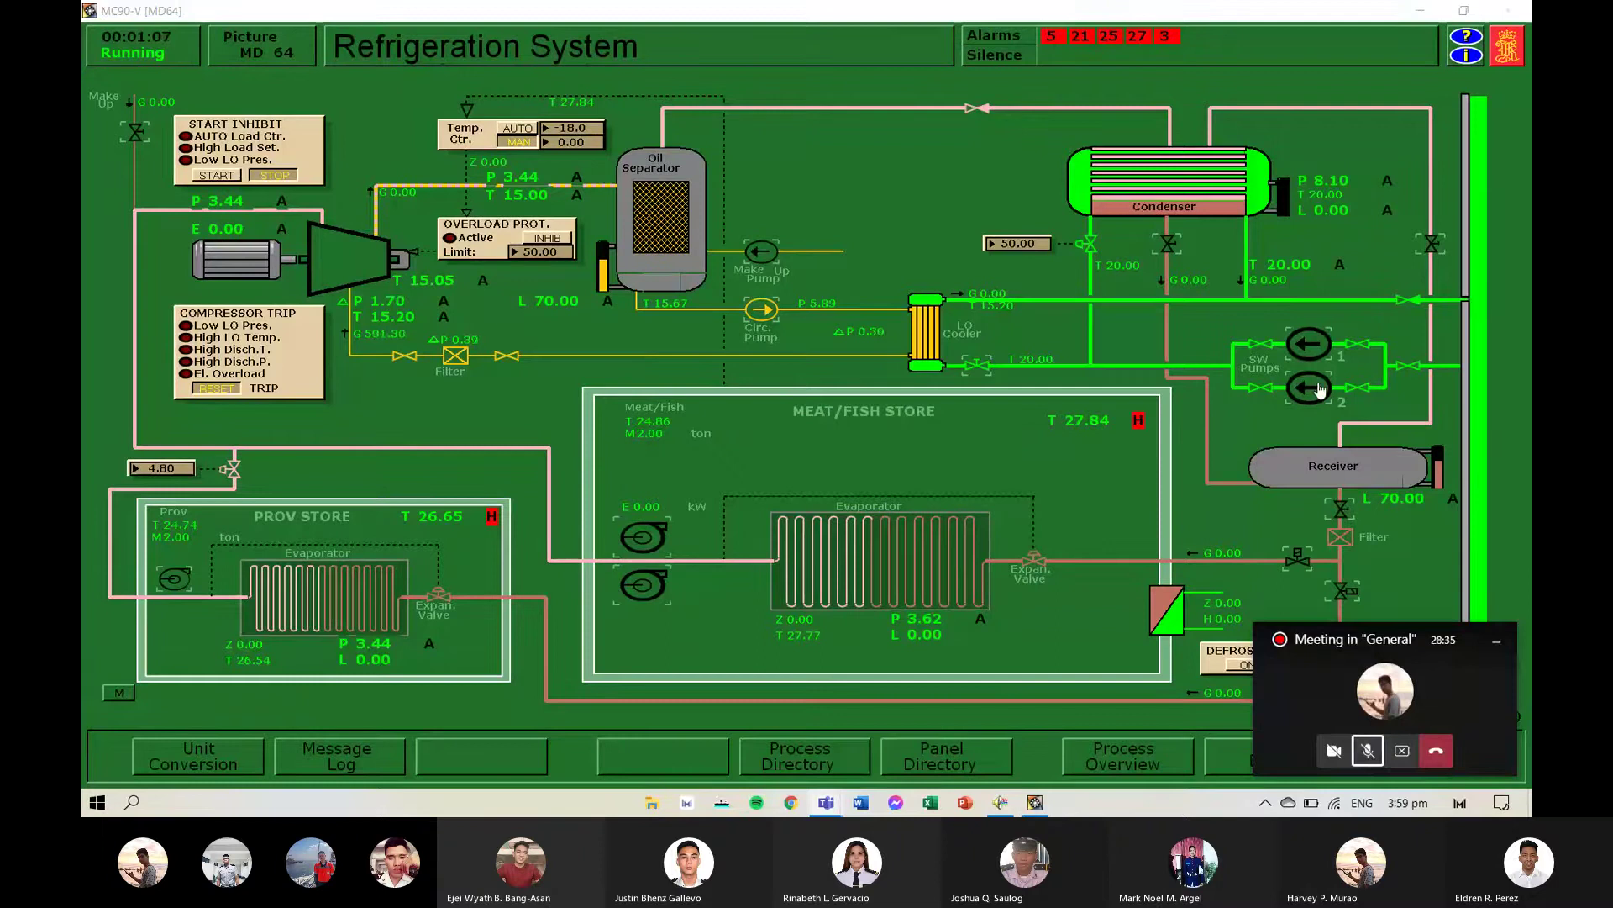
click(1320, 392)
mouse_move(826, 803)
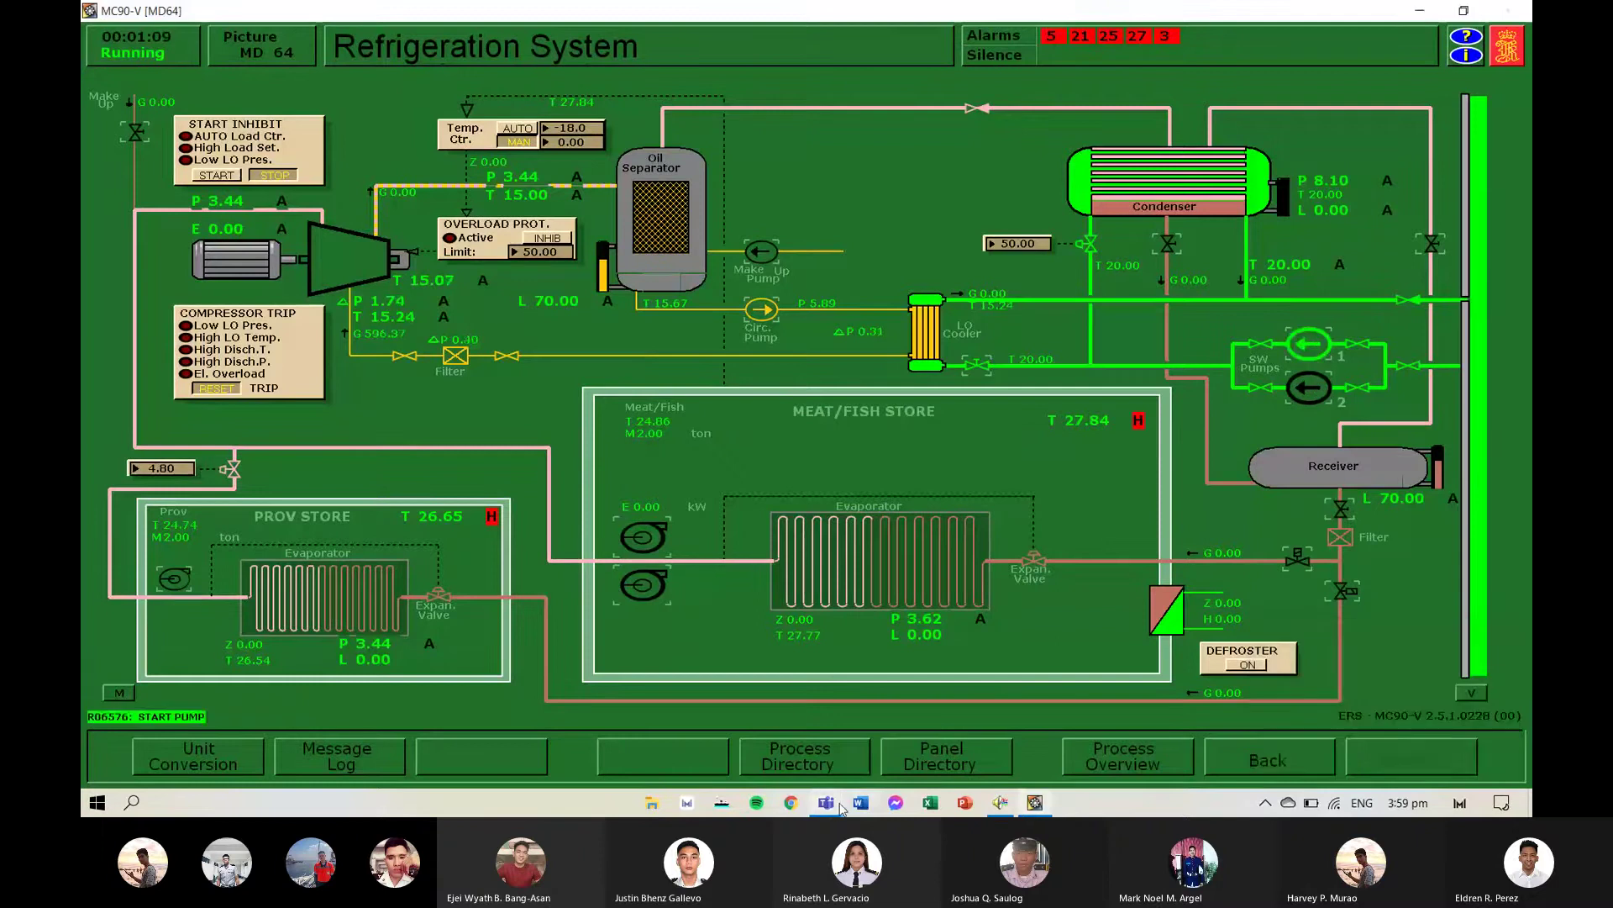
click(972, 745)
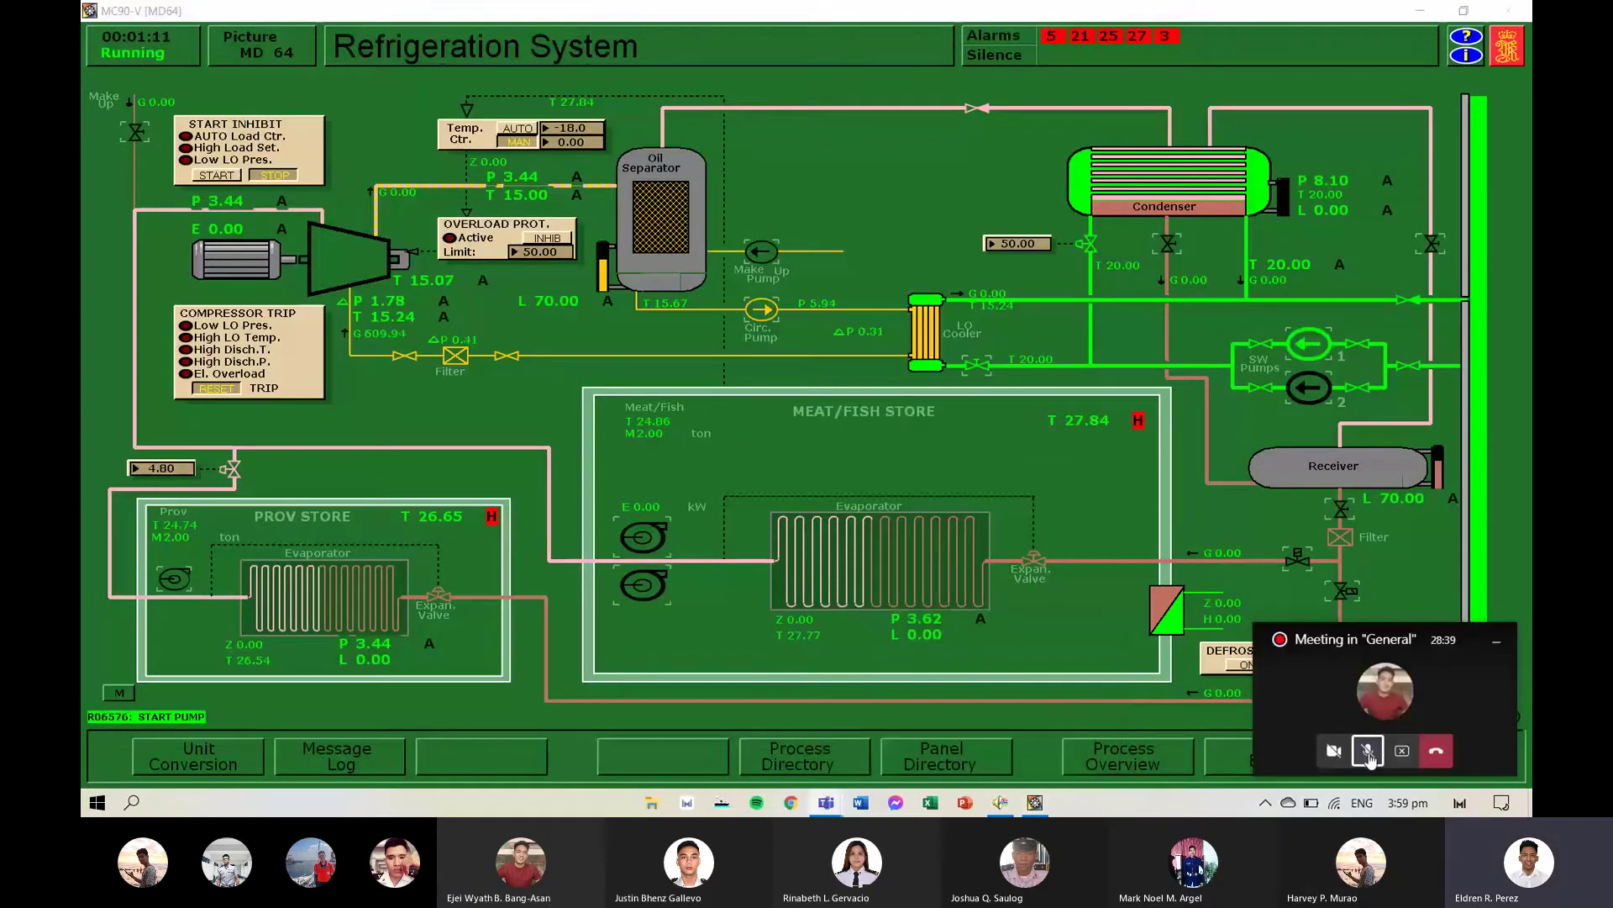
click(1370, 756)
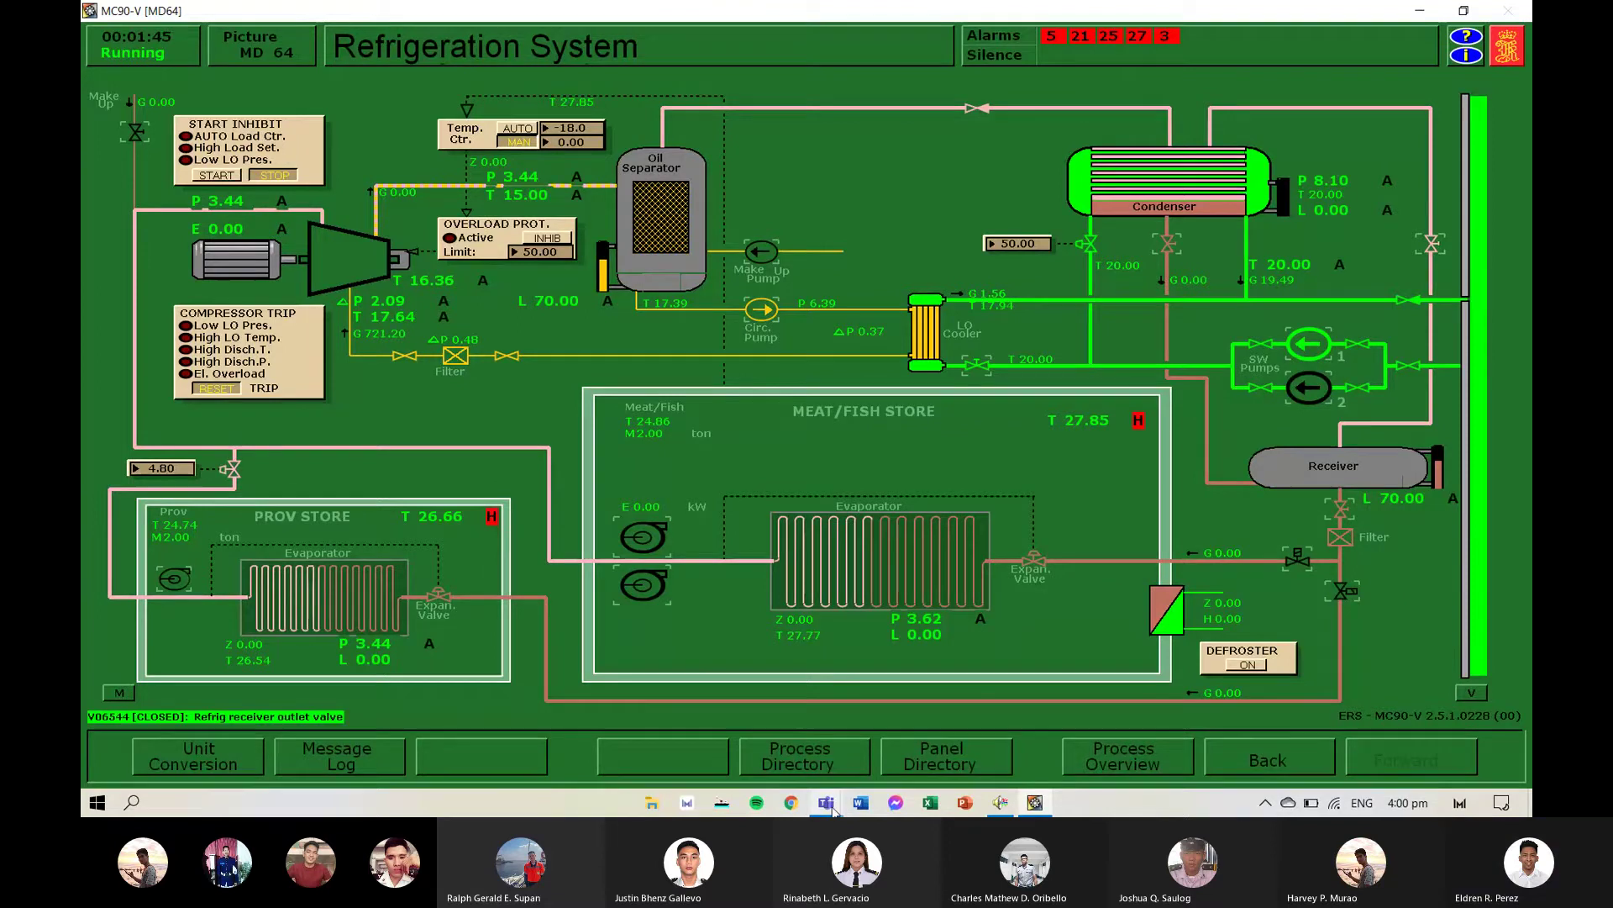
Start meat/fish store air fan 1 and the provisions store air fan.
mouse_move(826, 803)
click(1010, 716)
click(1371, 752)
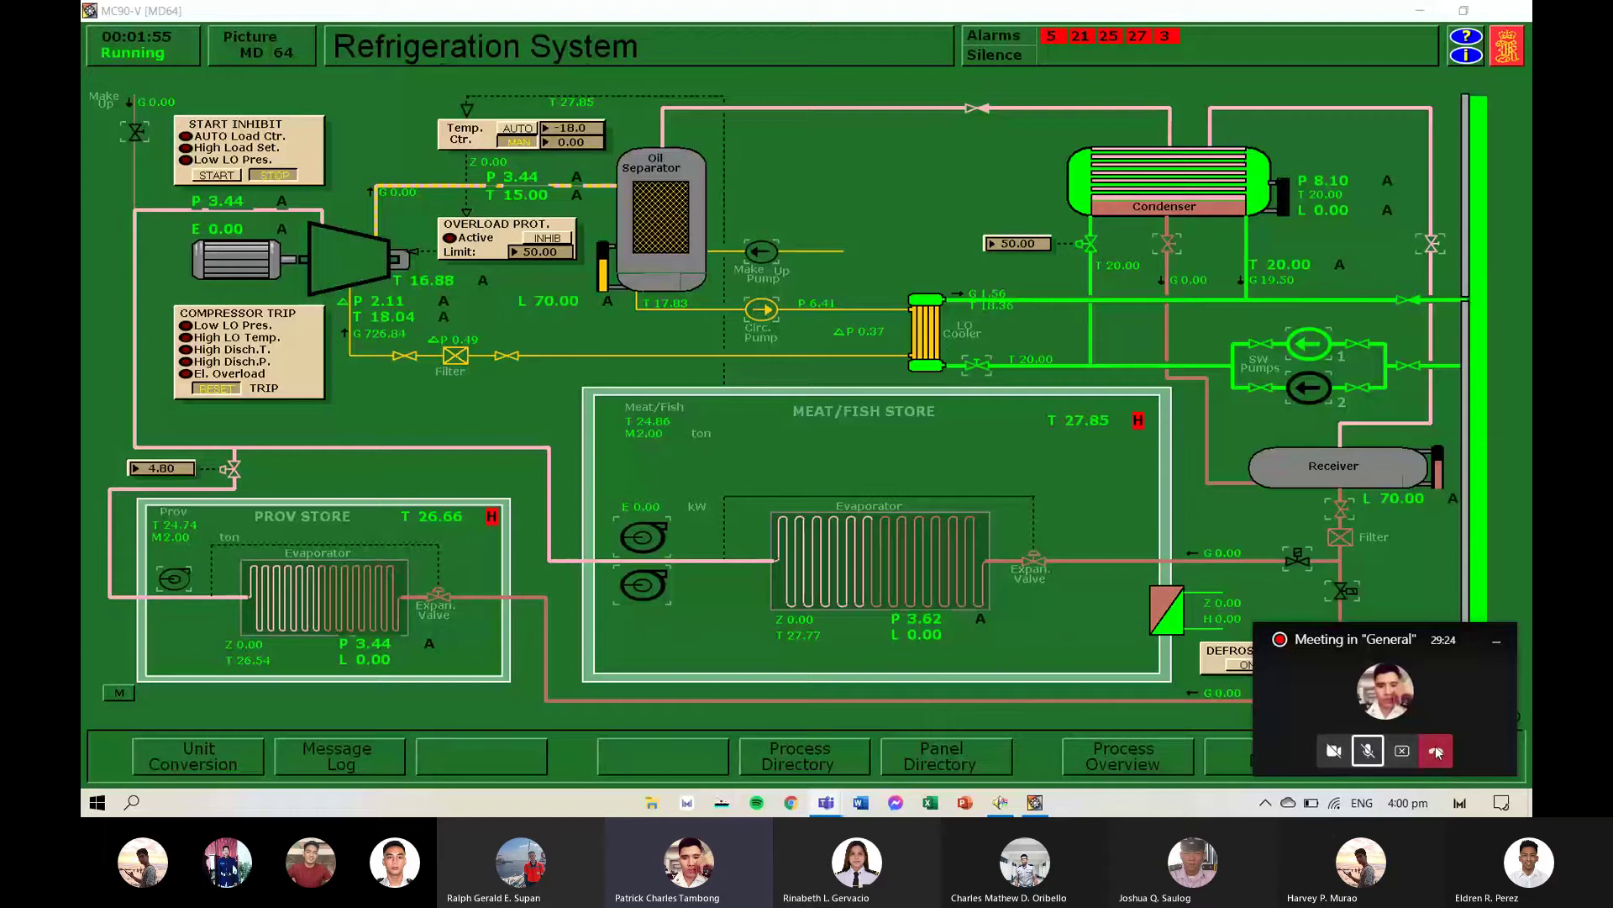
click(644, 538)
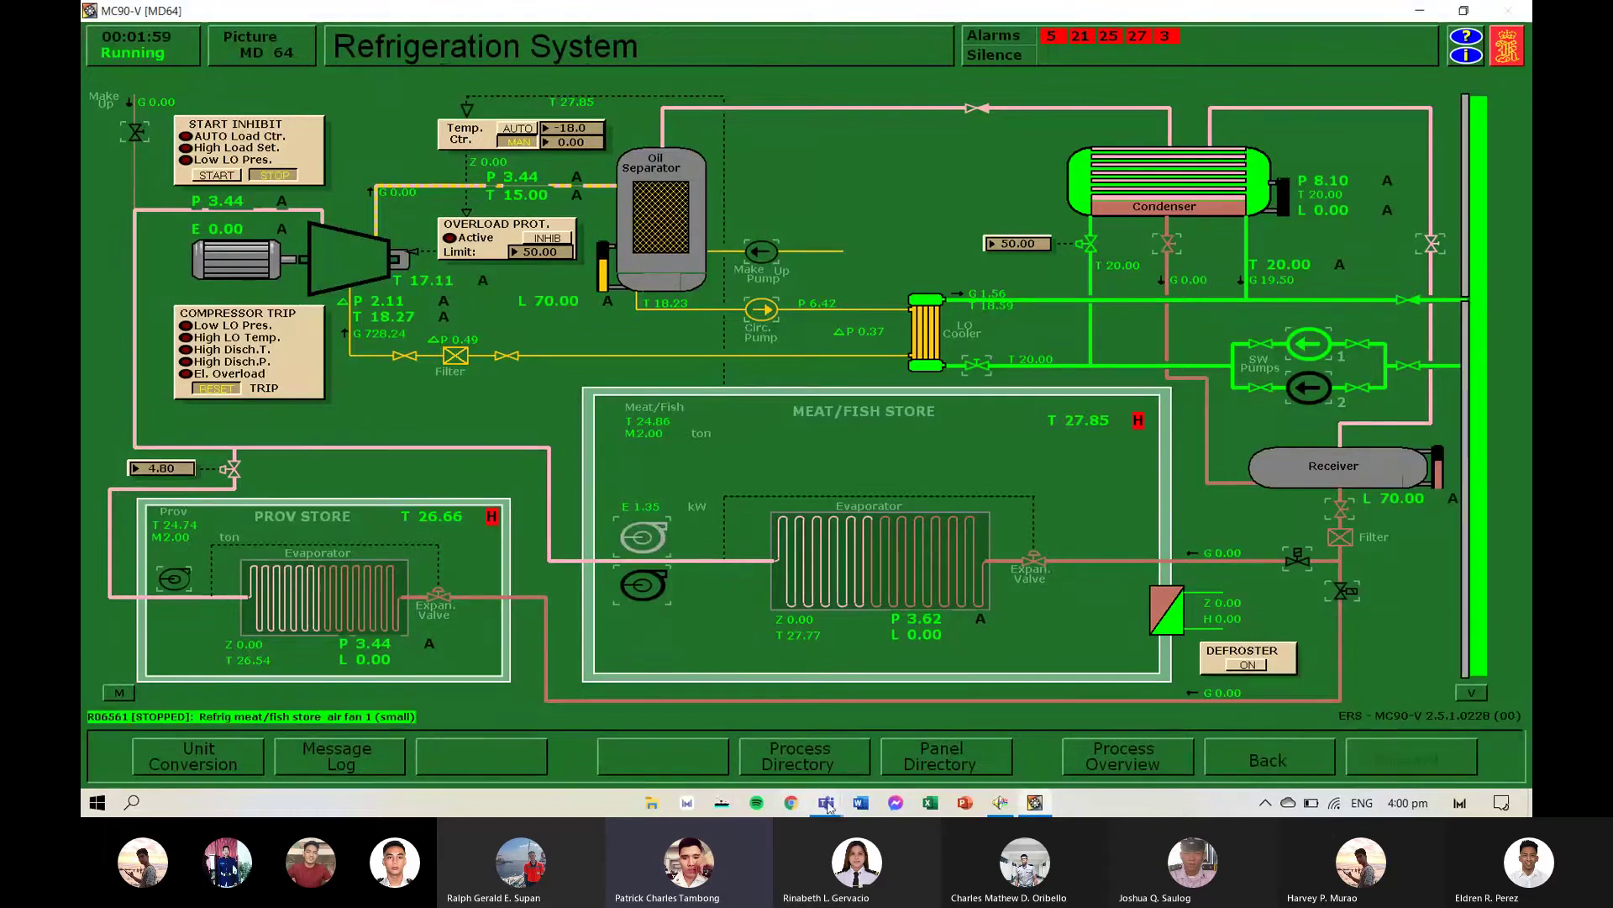
mouse_move(826, 802)
click(830, 682)
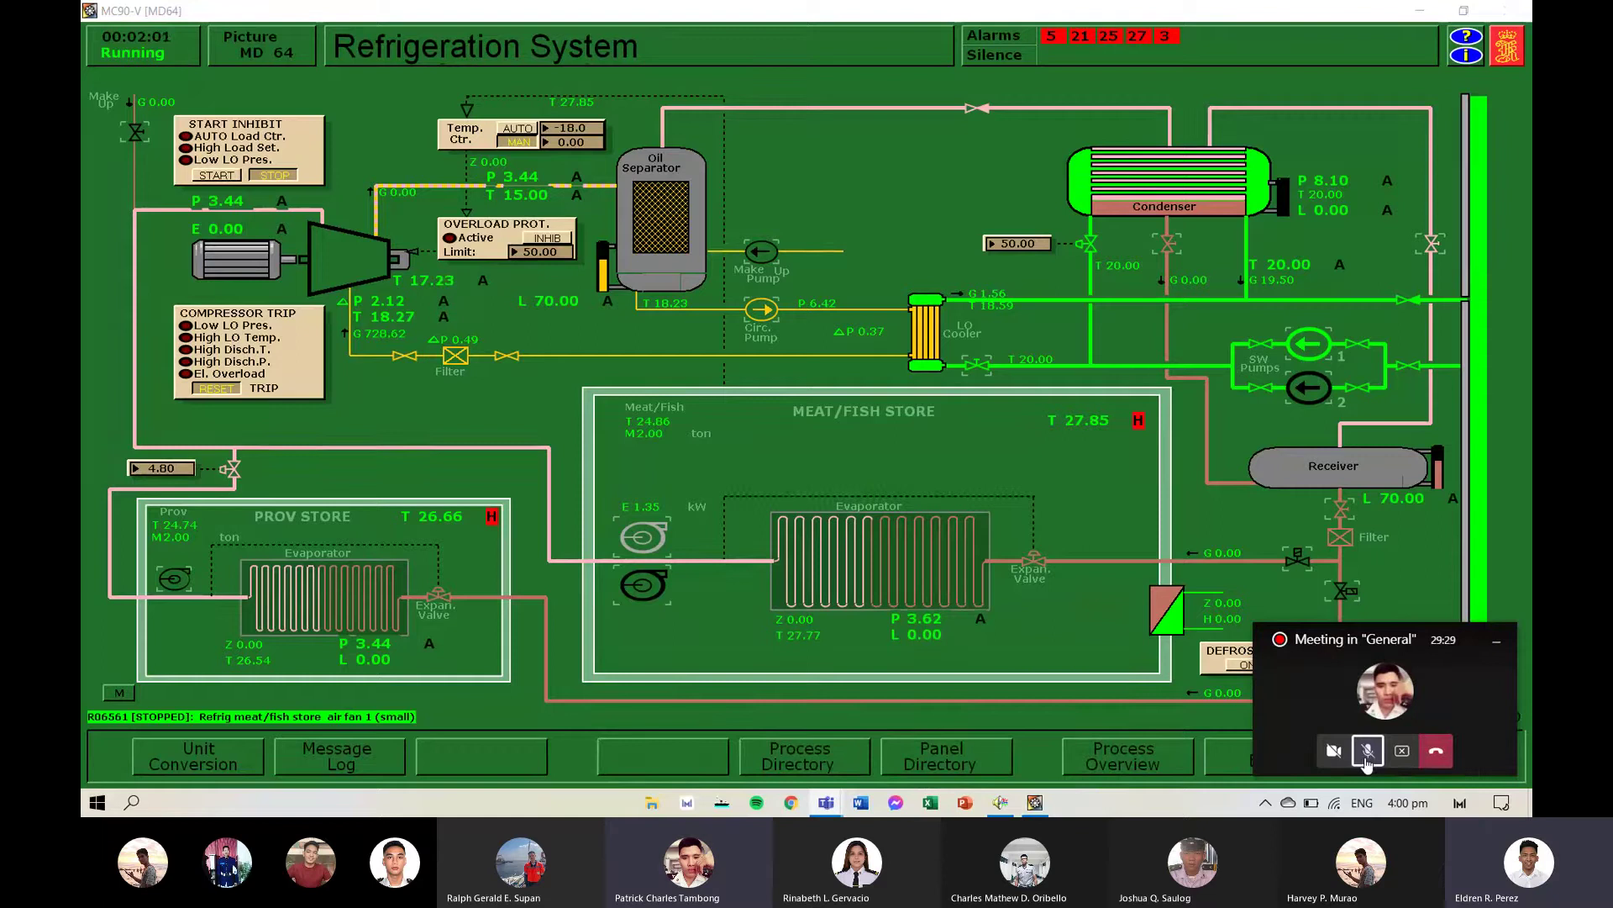
click(1368, 752)
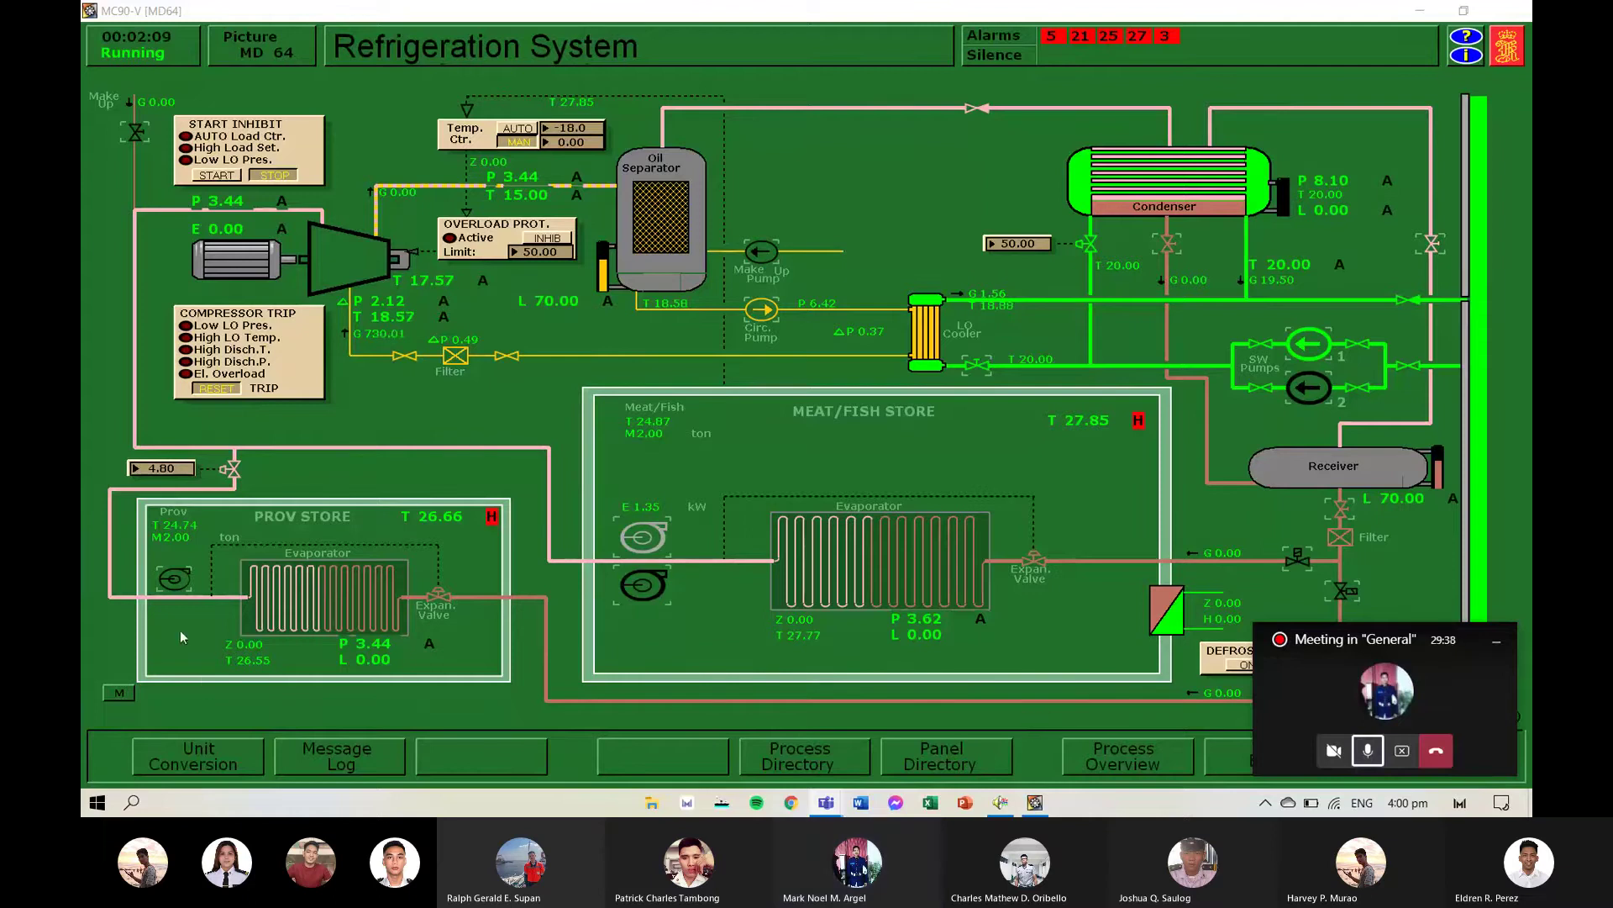
click(188, 589)
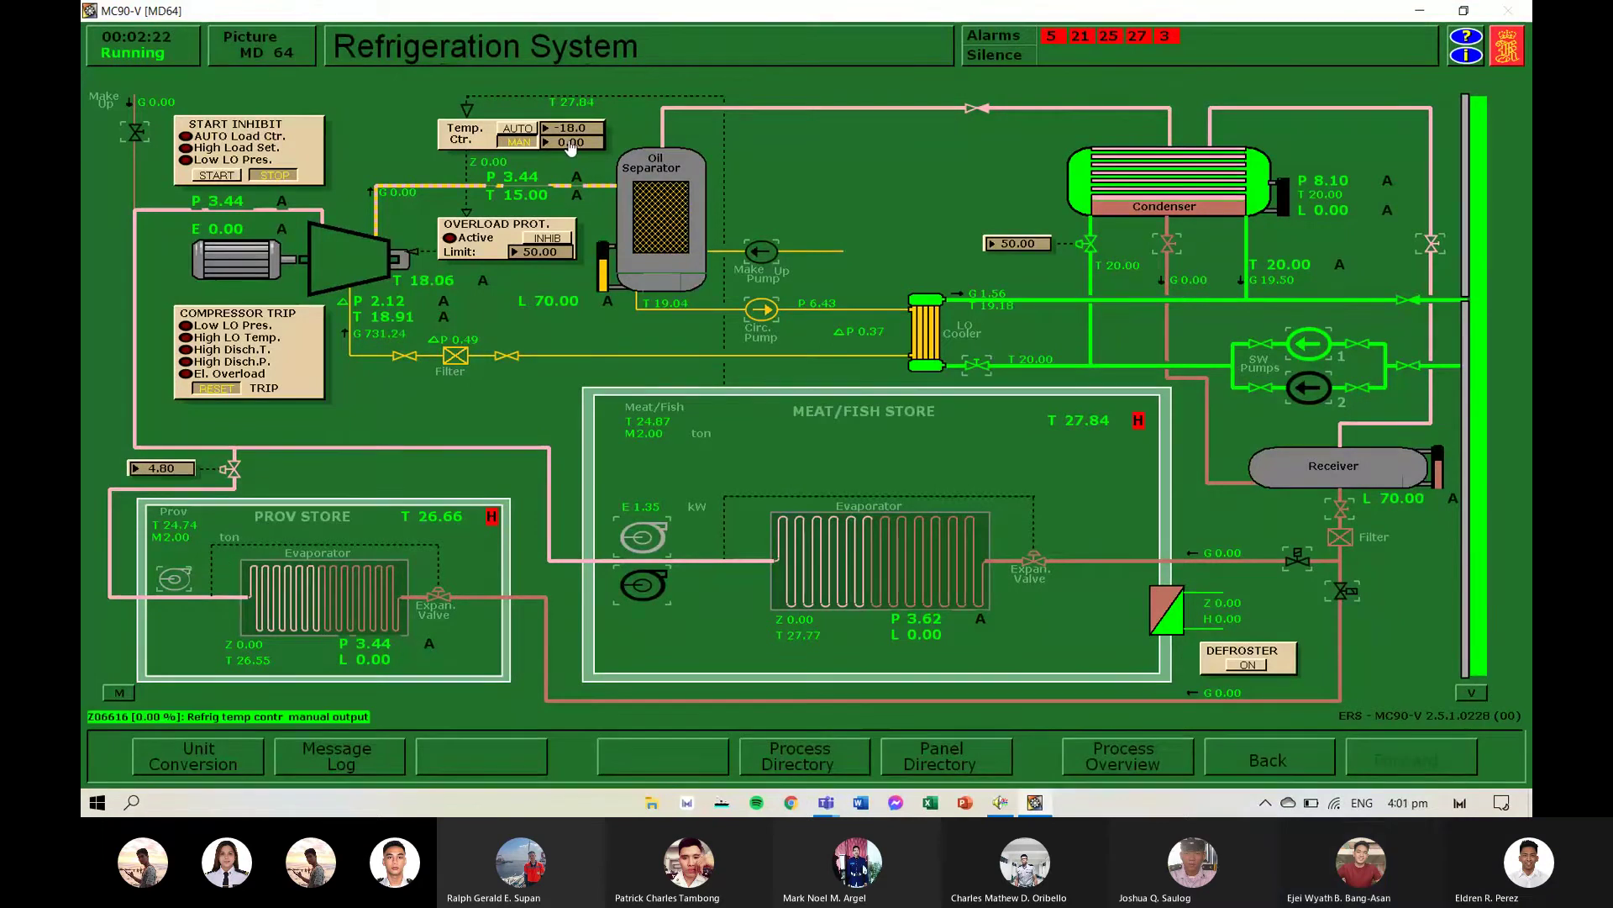
Set the Temp. Ctr. manual output to 10.00.
click(571, 143)
text(10)
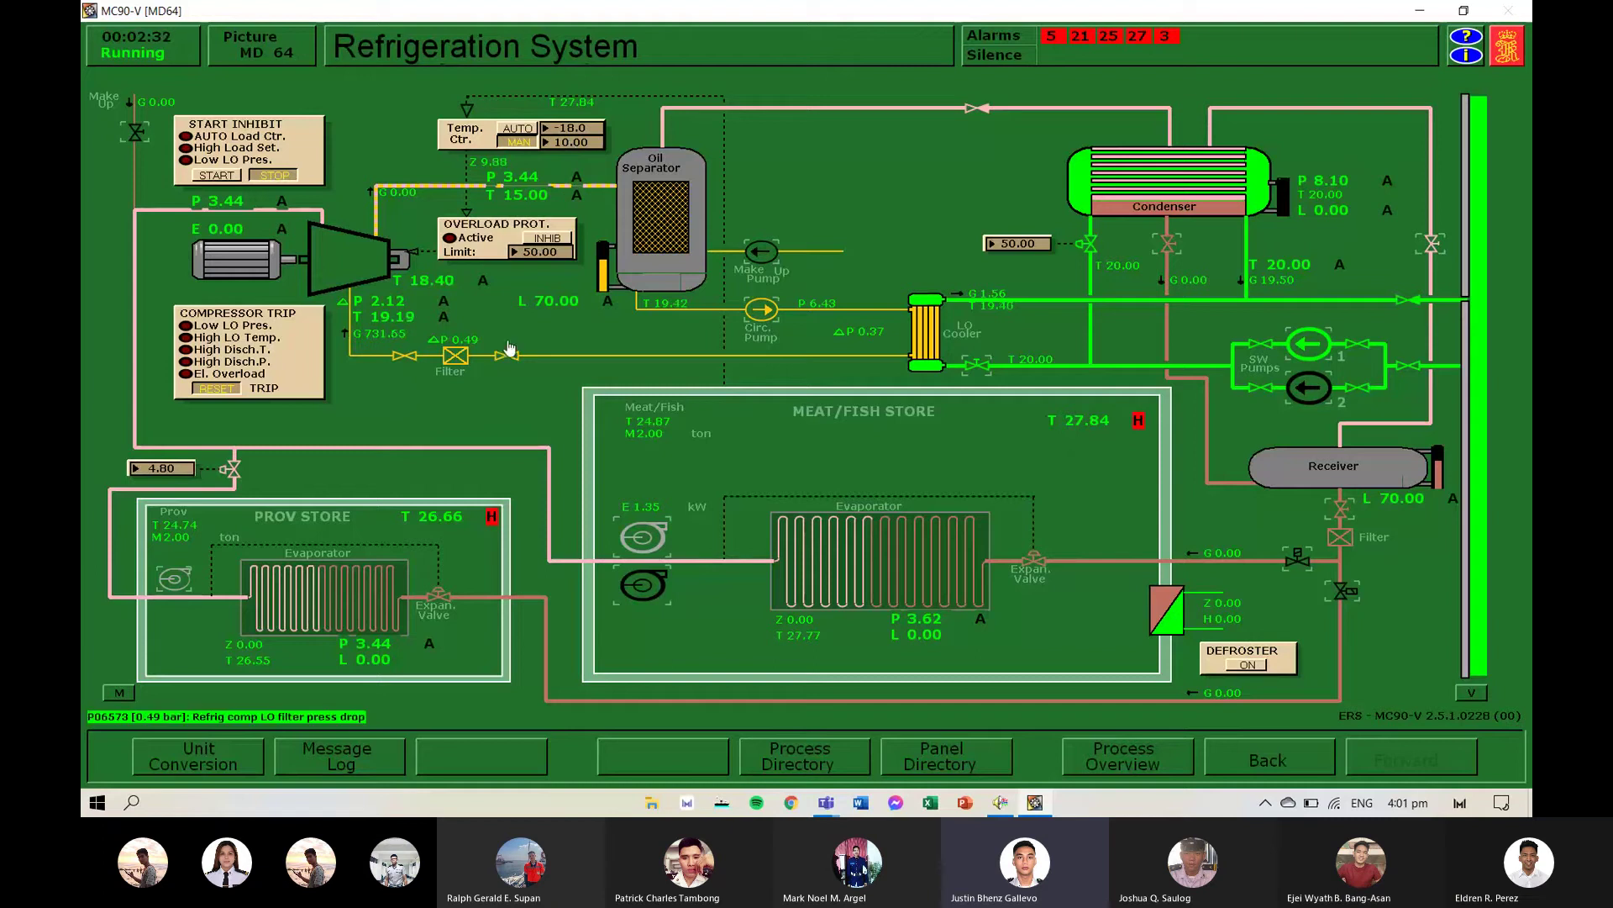
Start the compressor from the START INHIBIT panel and switch Temp. Ctr. to MAN.
click(230, 178)
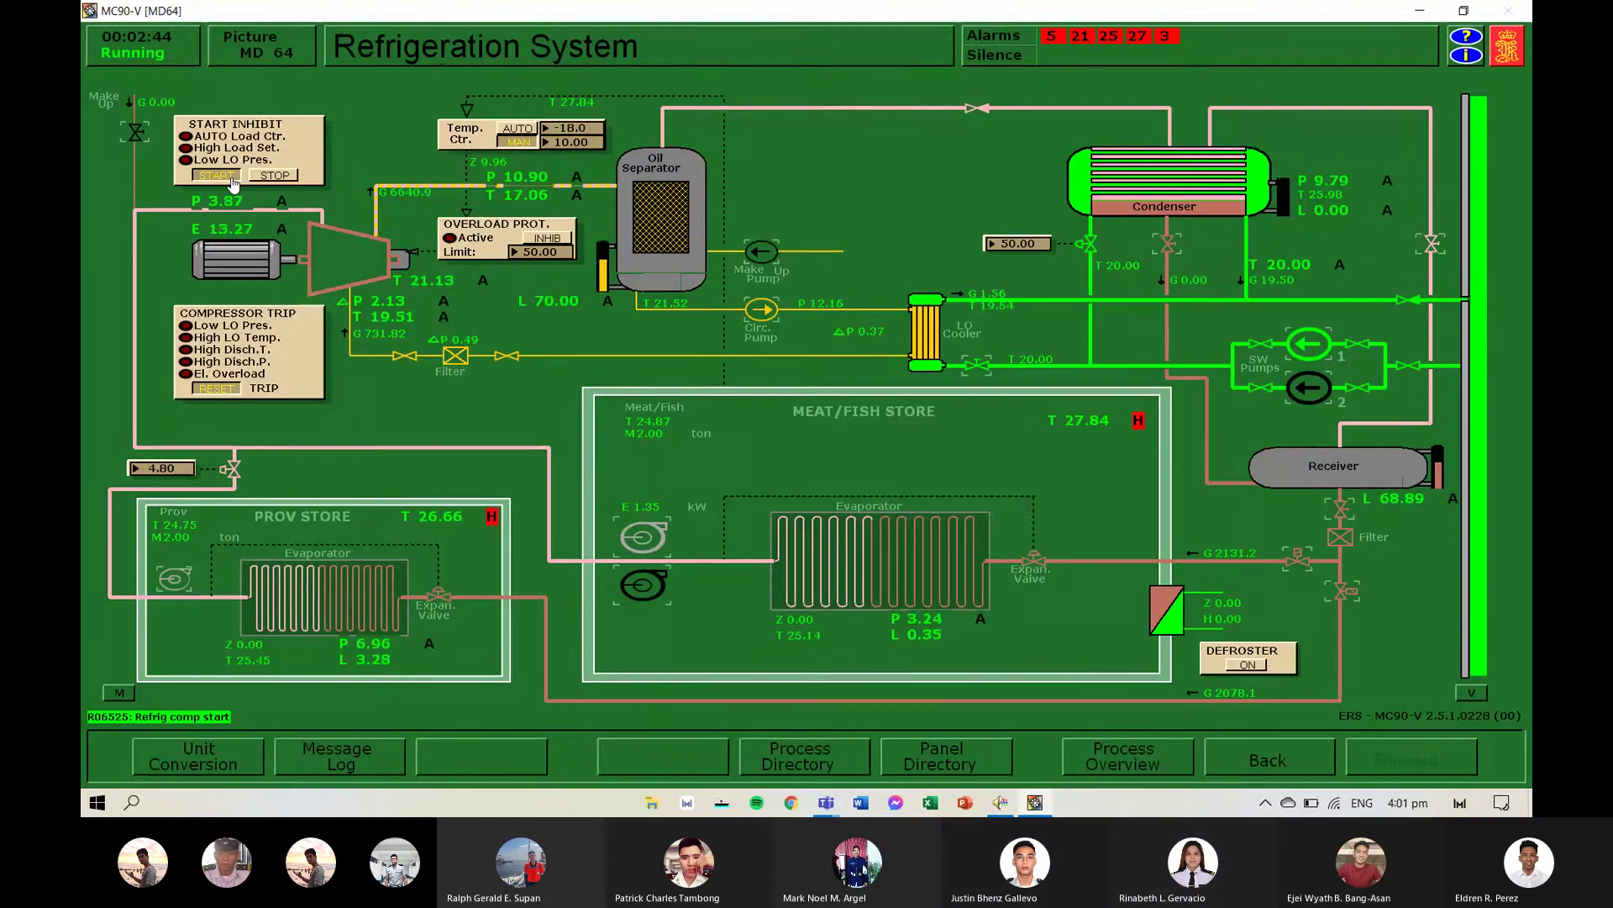
click(511, 131)
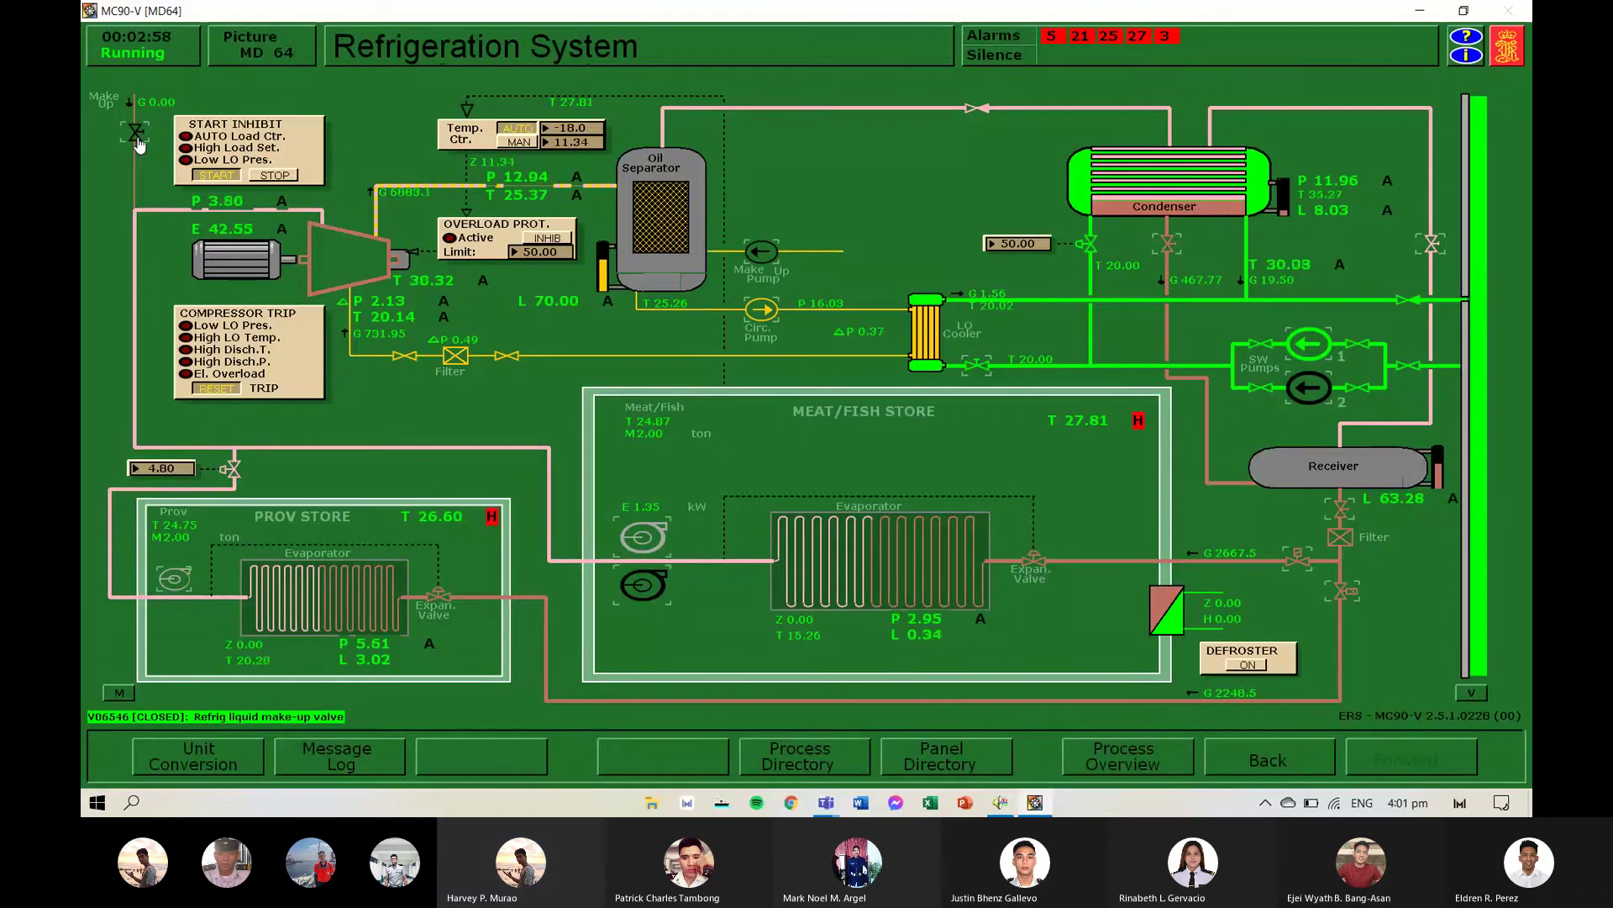
Set the Make Up valve OPEN to charge refrigerant, then confirm it reads open.
click(138, 145)
mouse_move(826, 801)
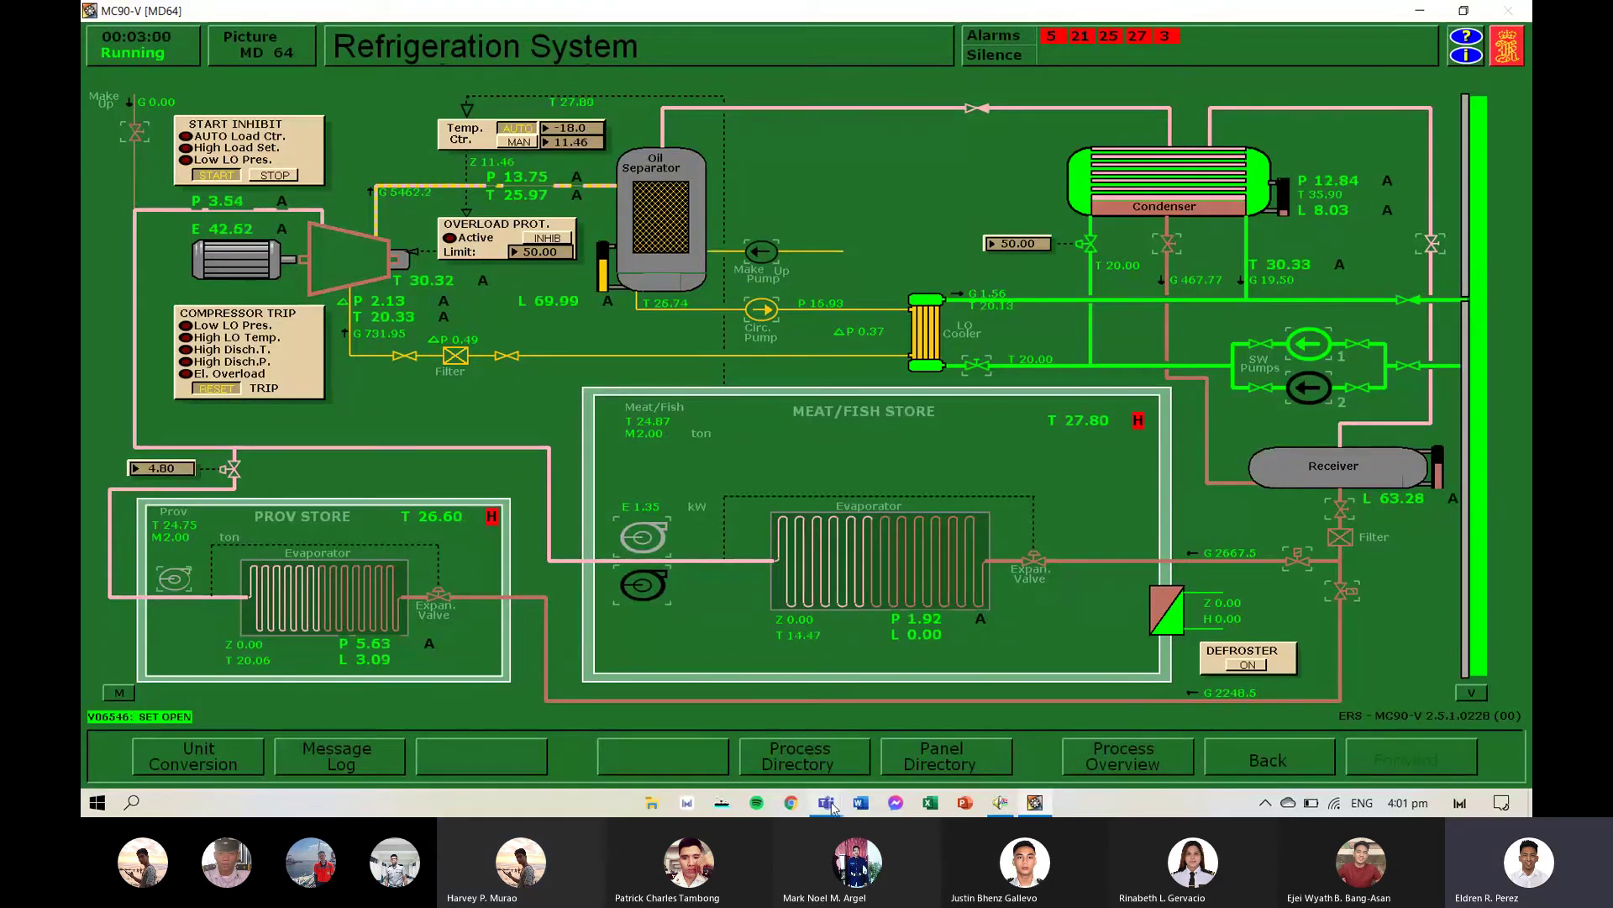
click(960, 721)
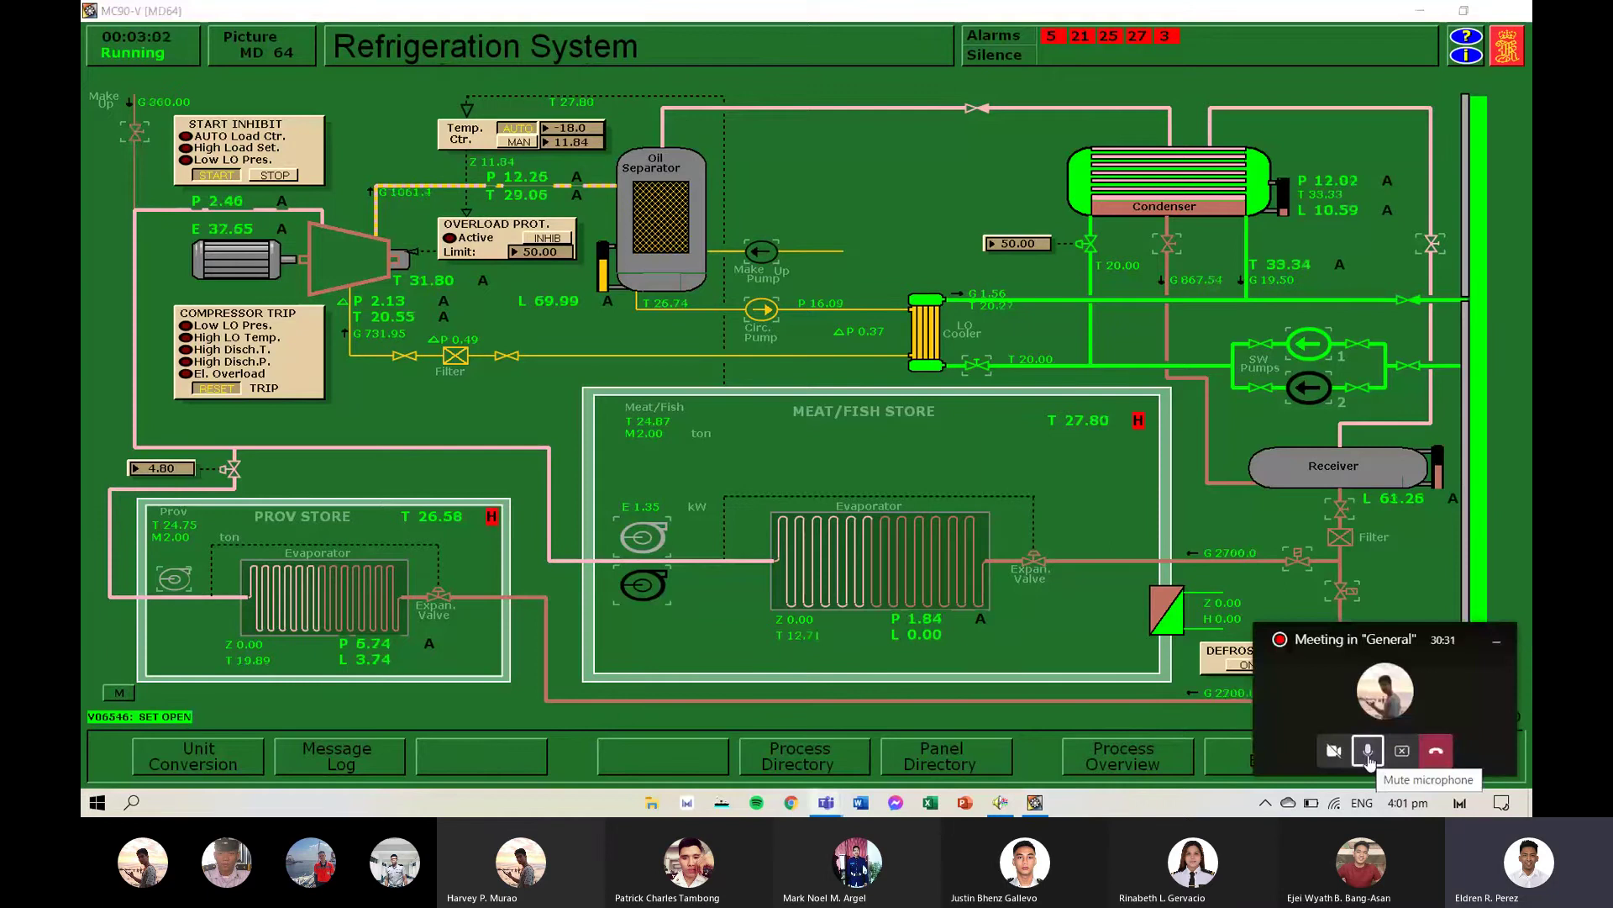
click(1369, 753)
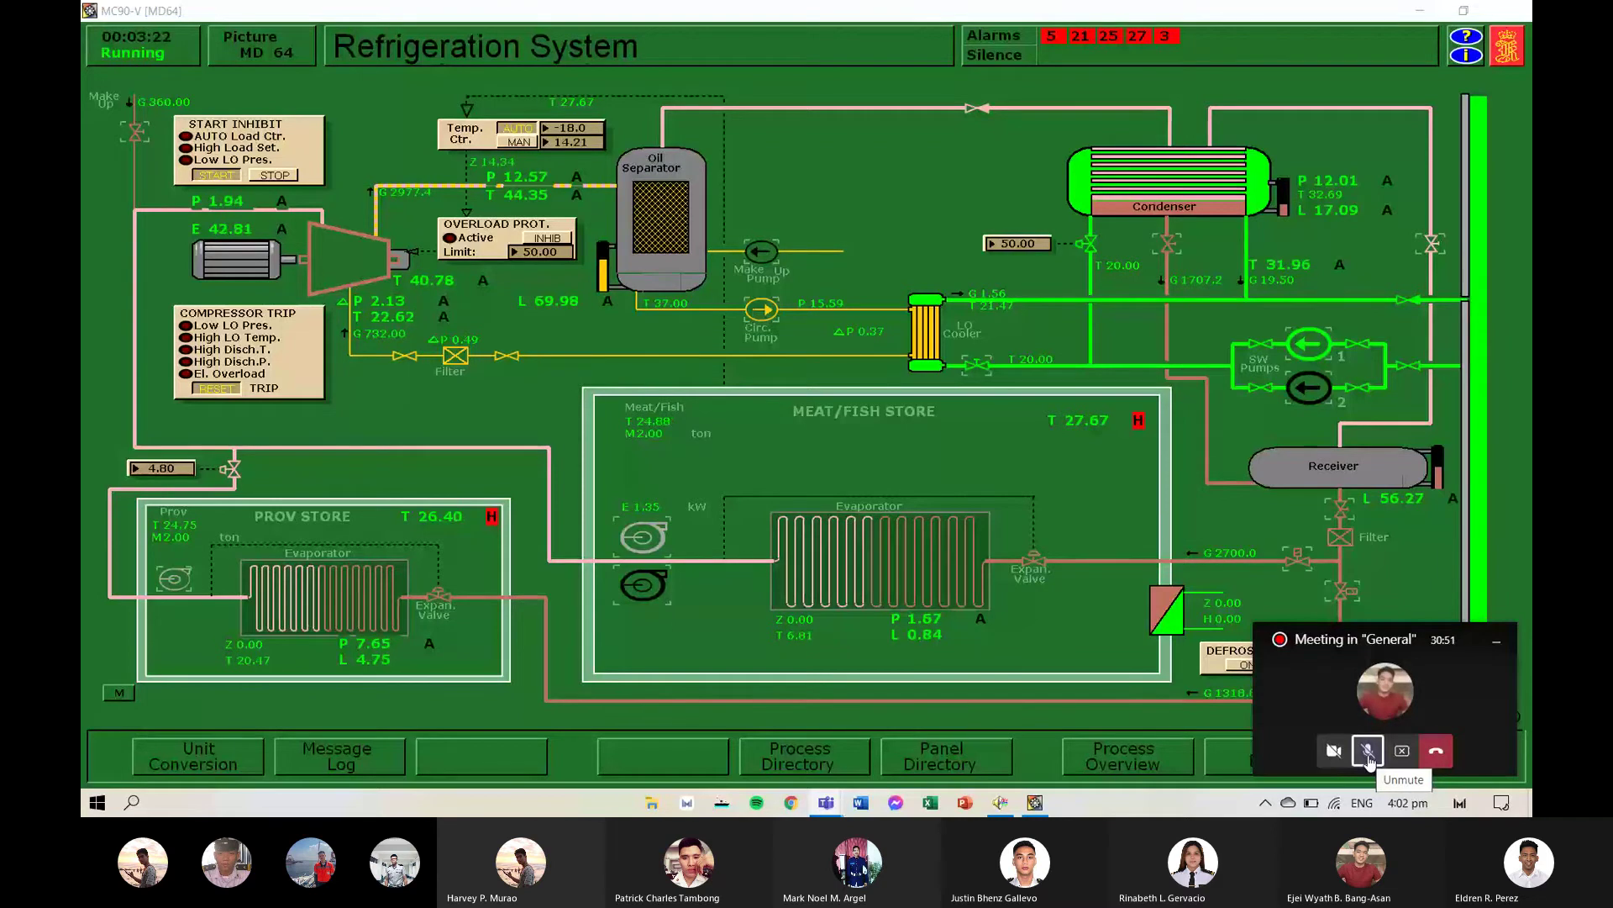
click(1371, 754)
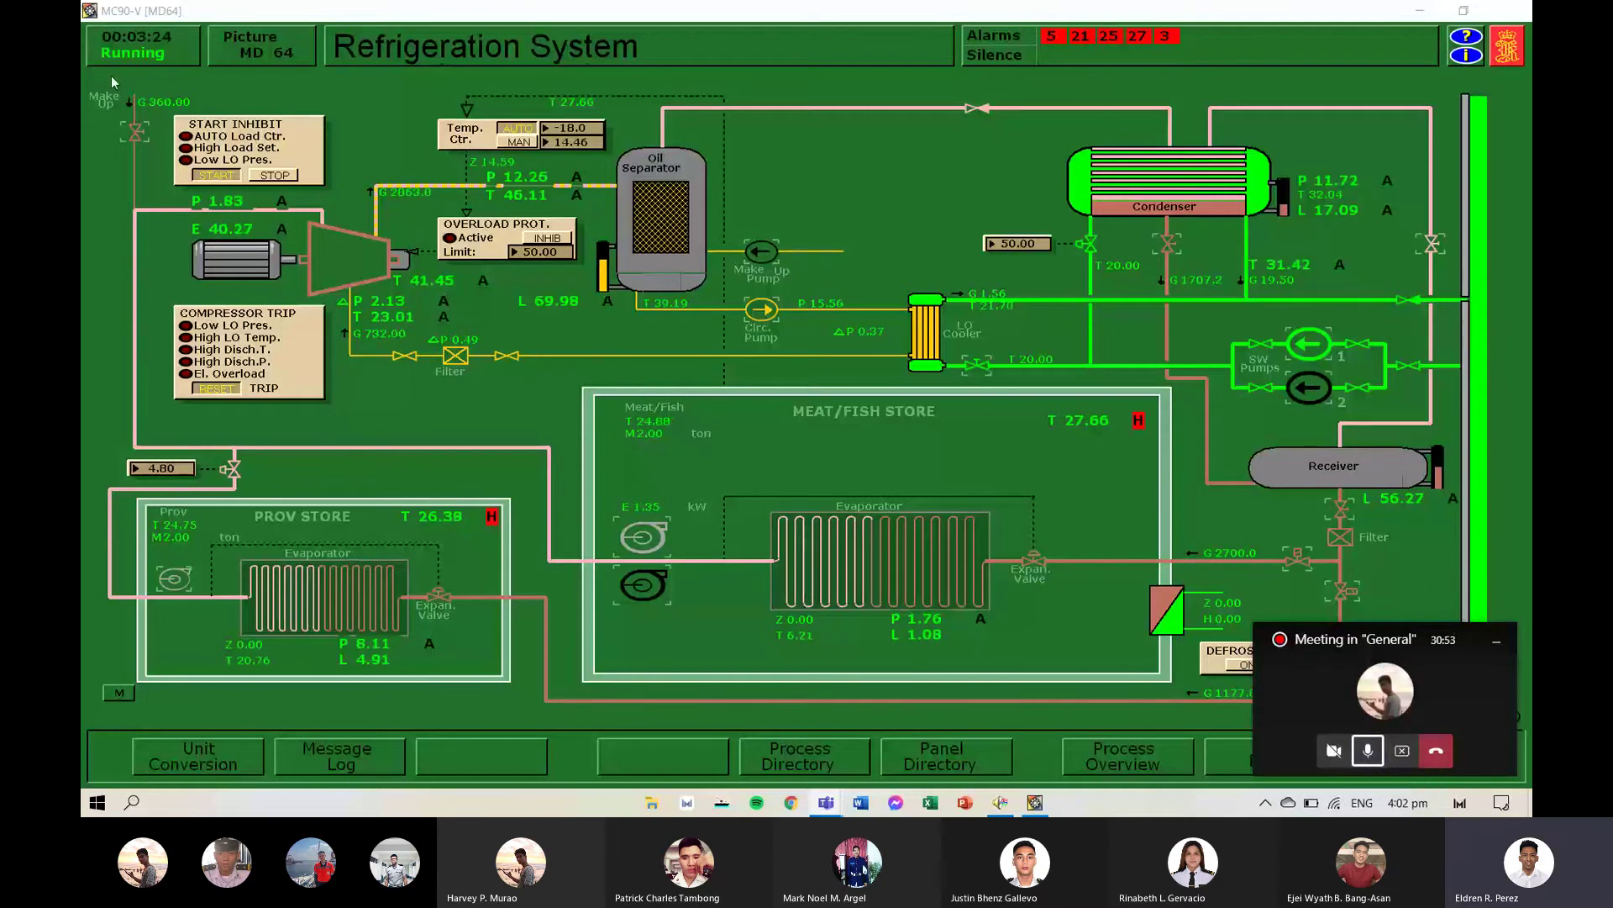
click(135, 127)
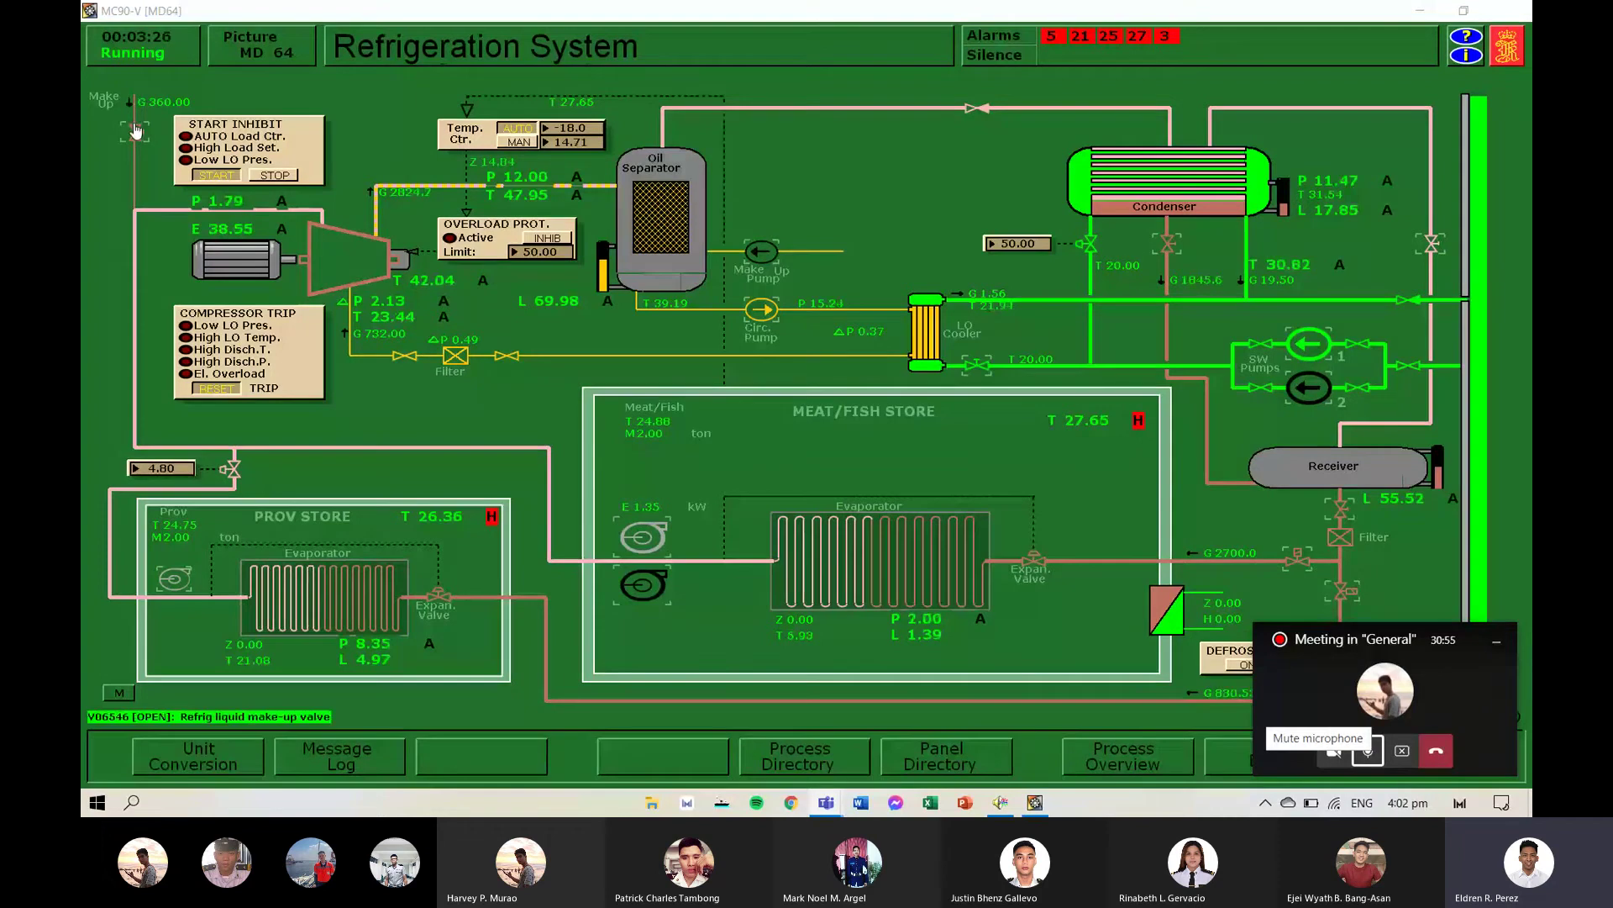